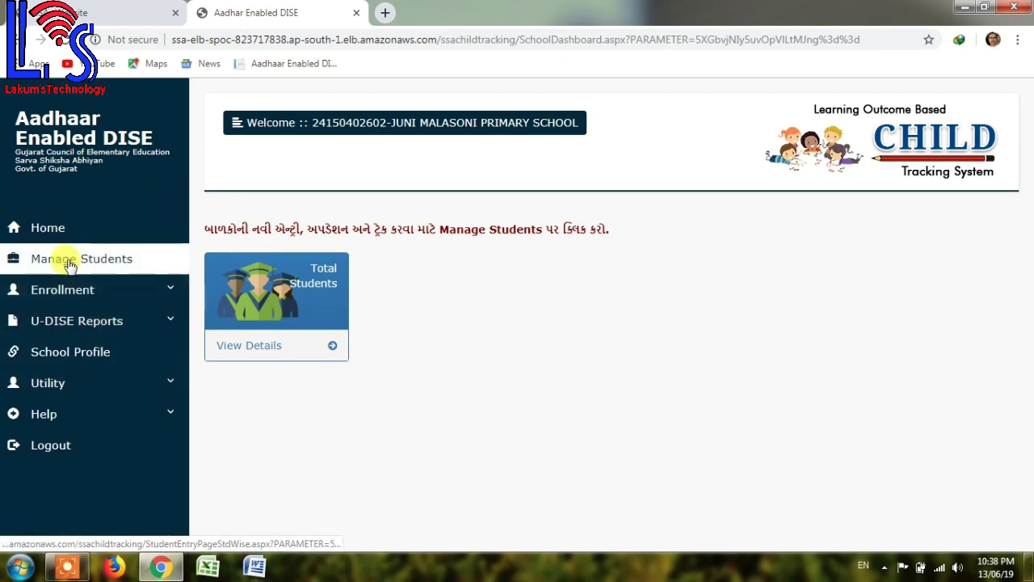
Open the Manage Students page listing 2019-20 class strengths and completion status.
left_click(70, 264)
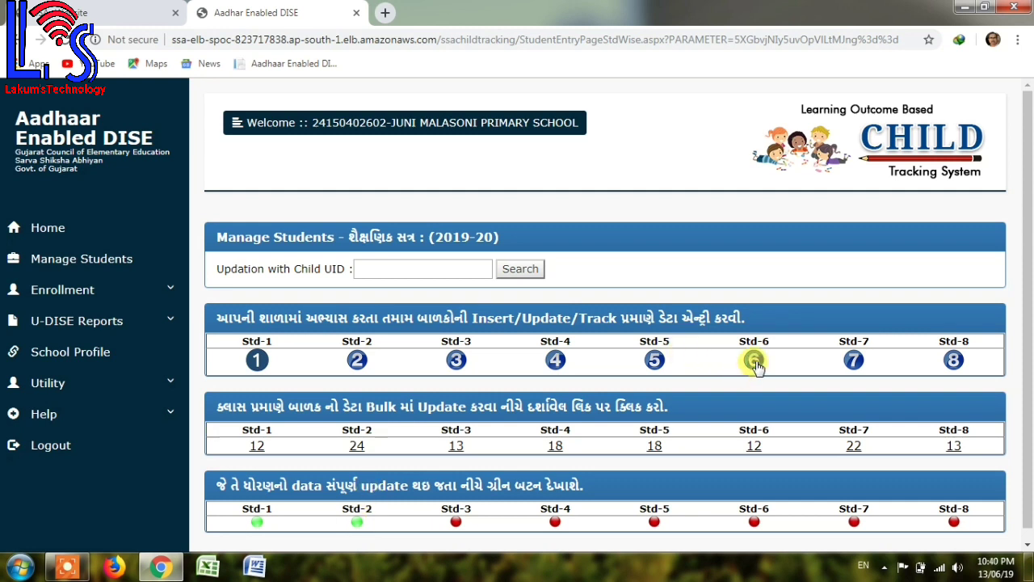
Open Std-6 and search for the student by their Child UID.
left_click(753, 362)
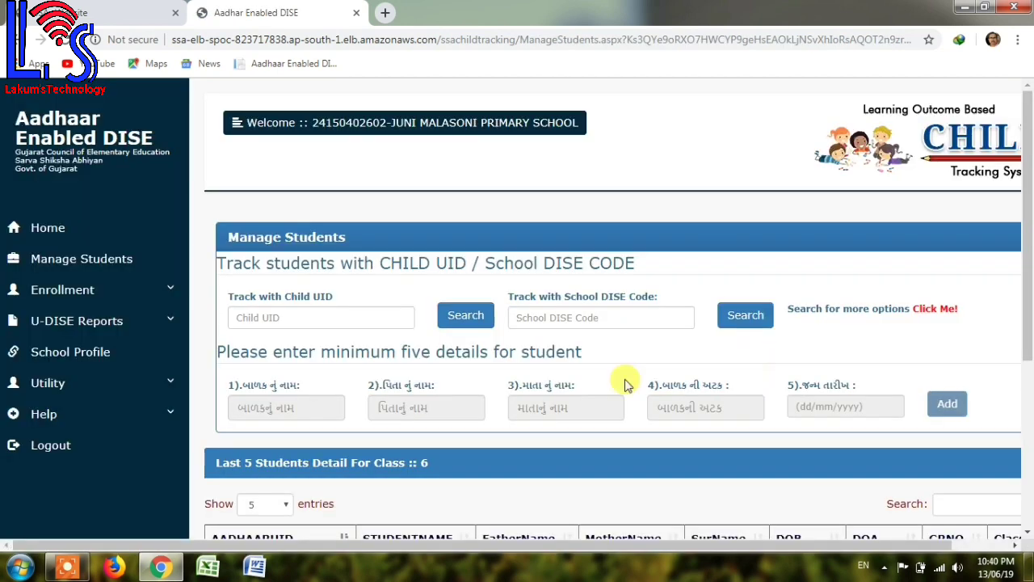
left_click(253, 318)
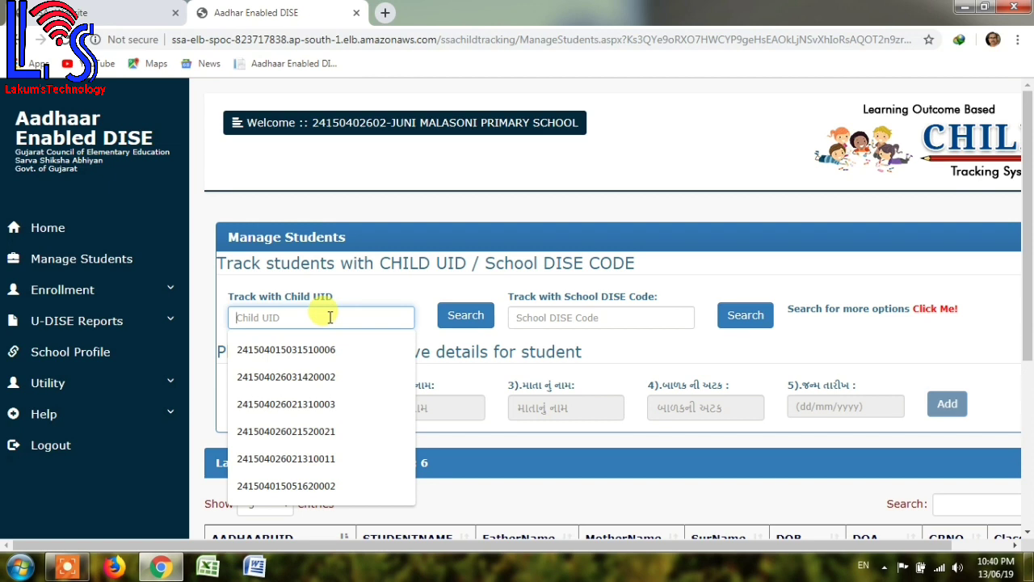
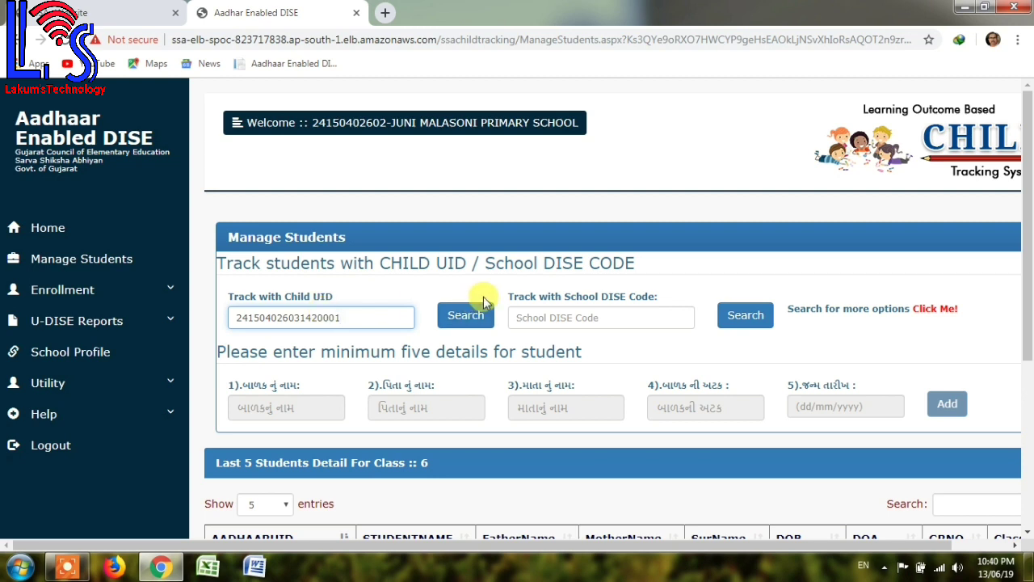
left_click(468, 318)
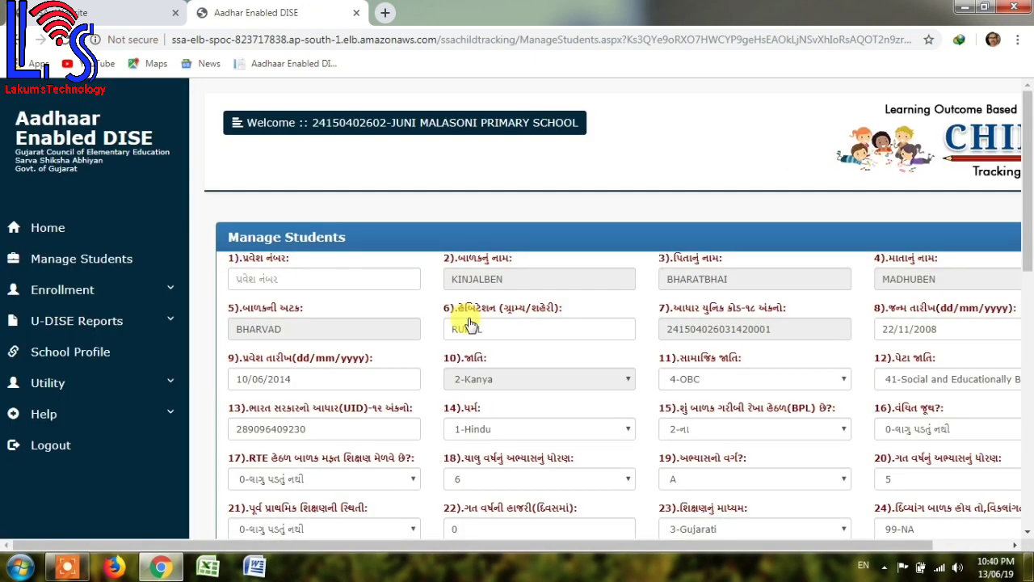
Enter admission number 1056 and change field 9, the admission date, to 13/06/2019.
left_click(1017, 546)
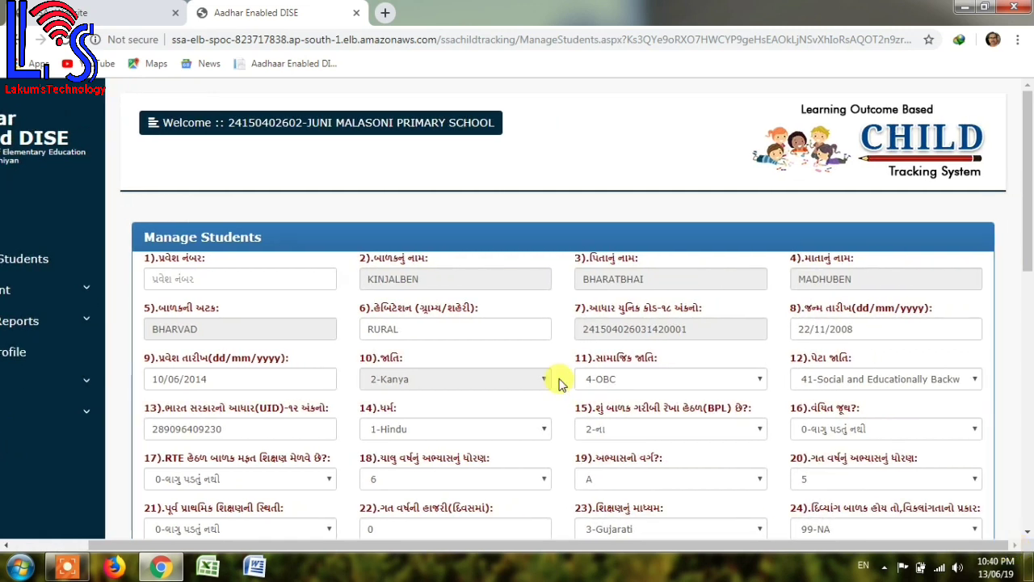
left_click(187, 280)
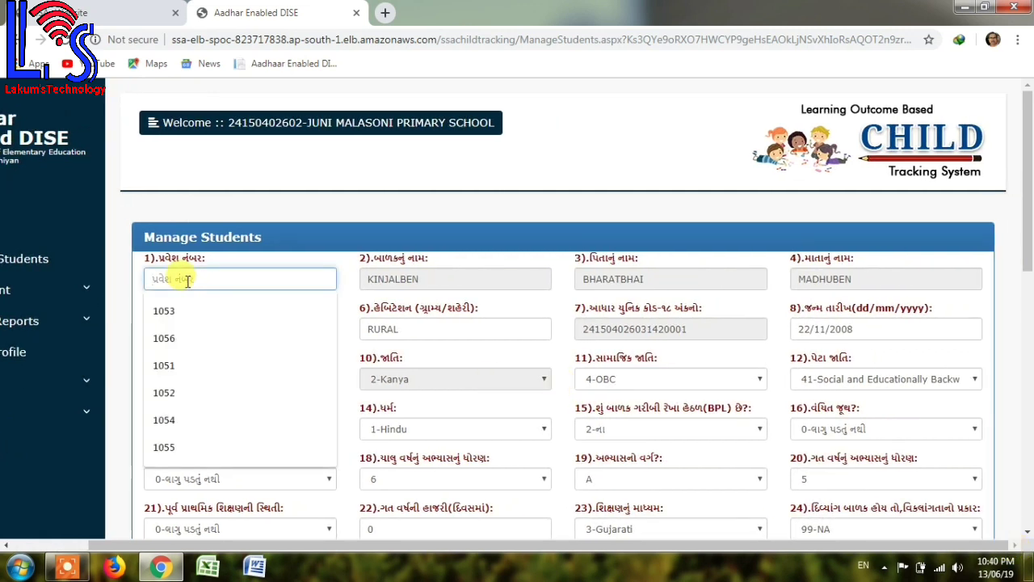
type("1056")
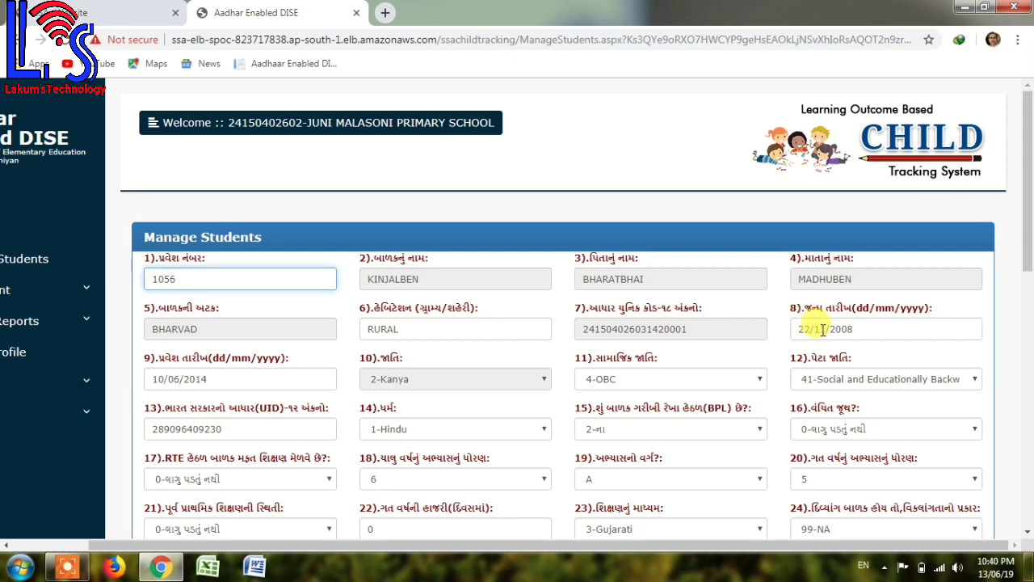
left_click(820, 328)
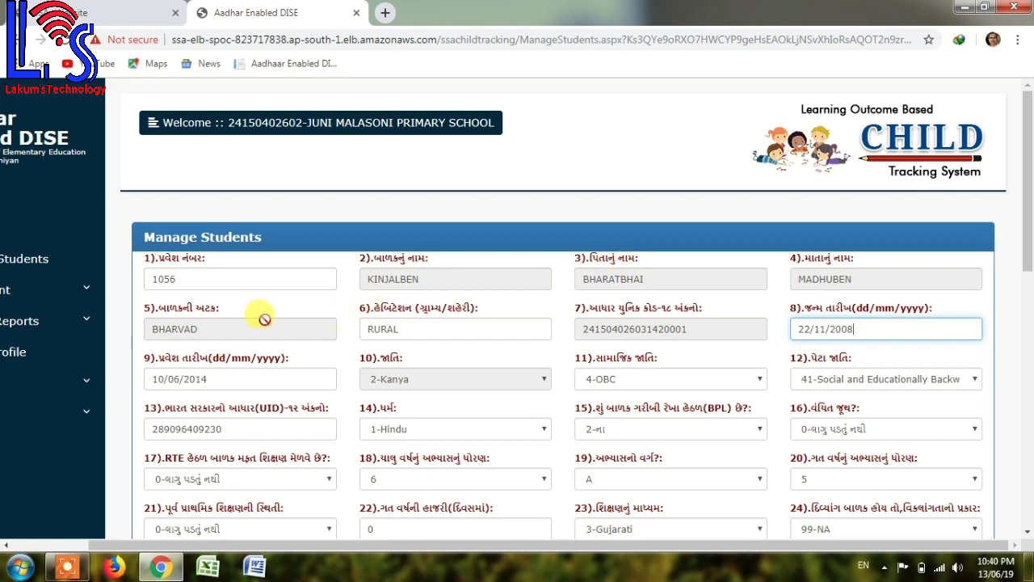
scroll(1027, 534, "down", 2)
left_click(1027, 533)
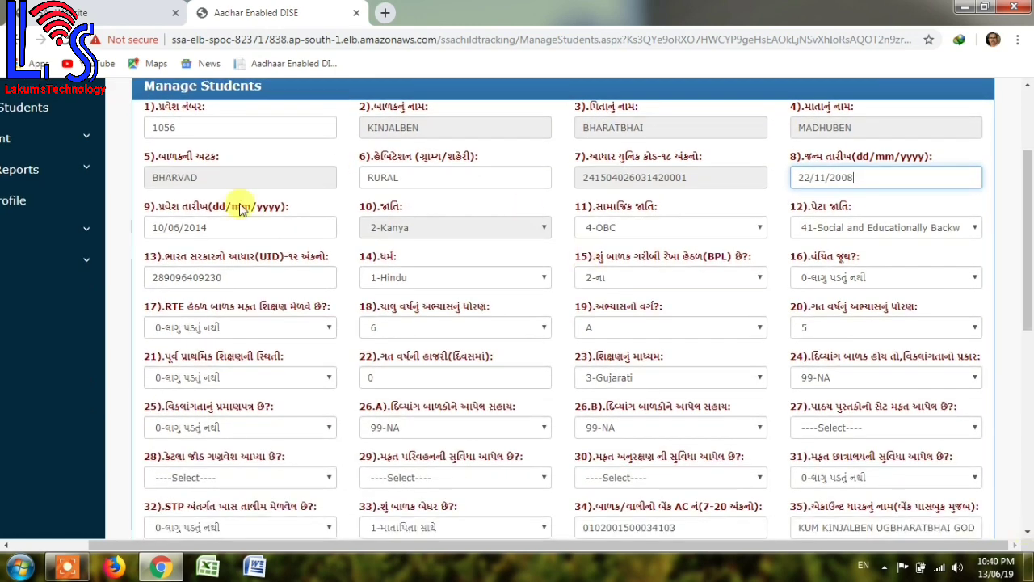
left_click(153, 222)
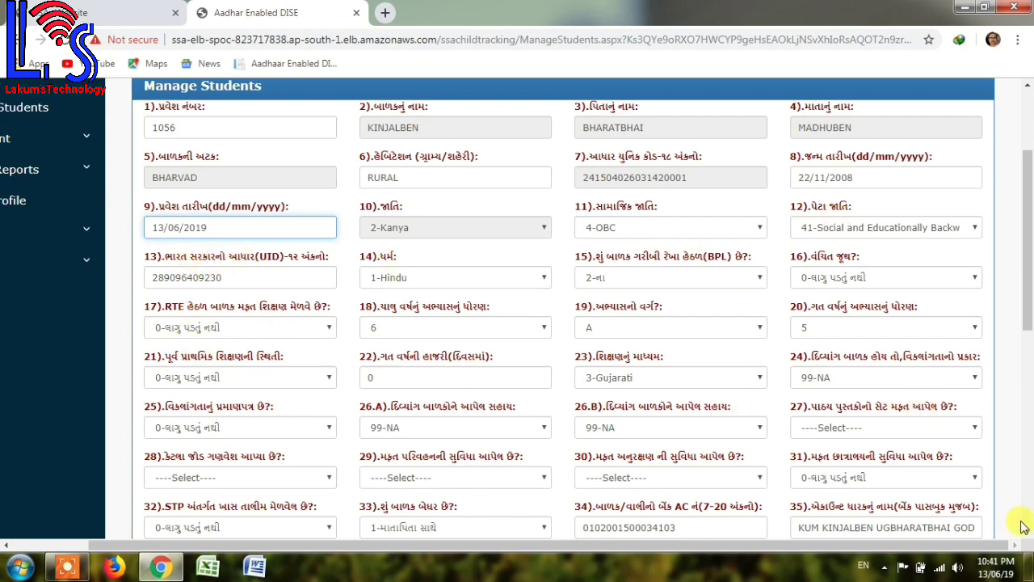
Mark free textbooks yes, one uniform pair, and free transport and escort not applicable.
scroll(1023, 543, "down", 3)
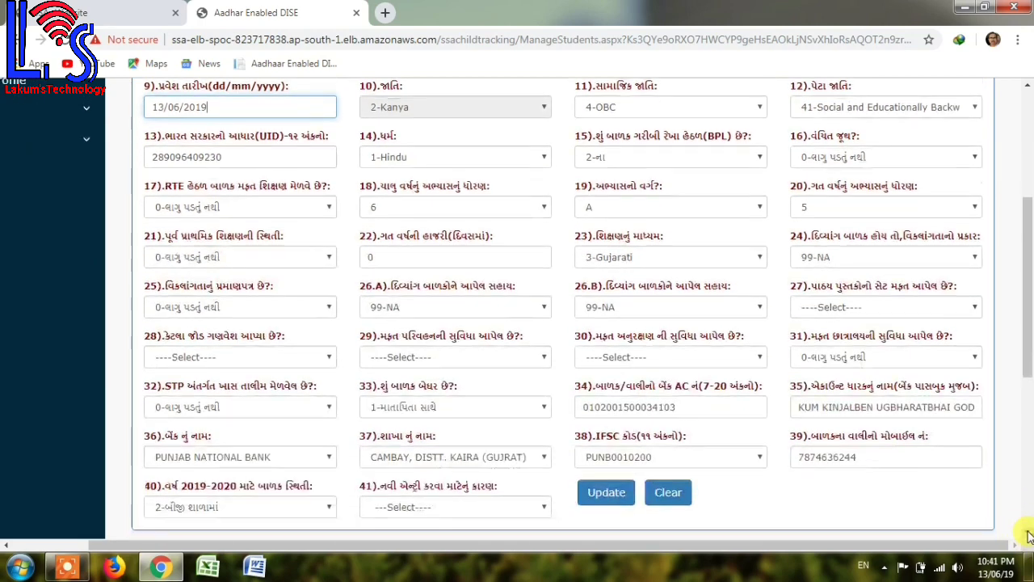
left_click(812, 281)
left_click(815, 307)
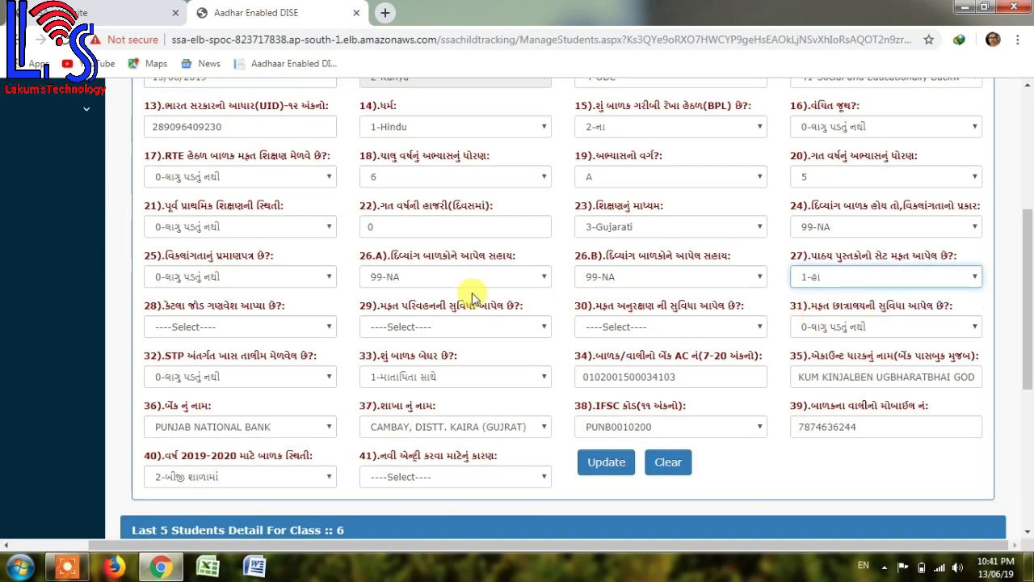
left_click(205, 326)
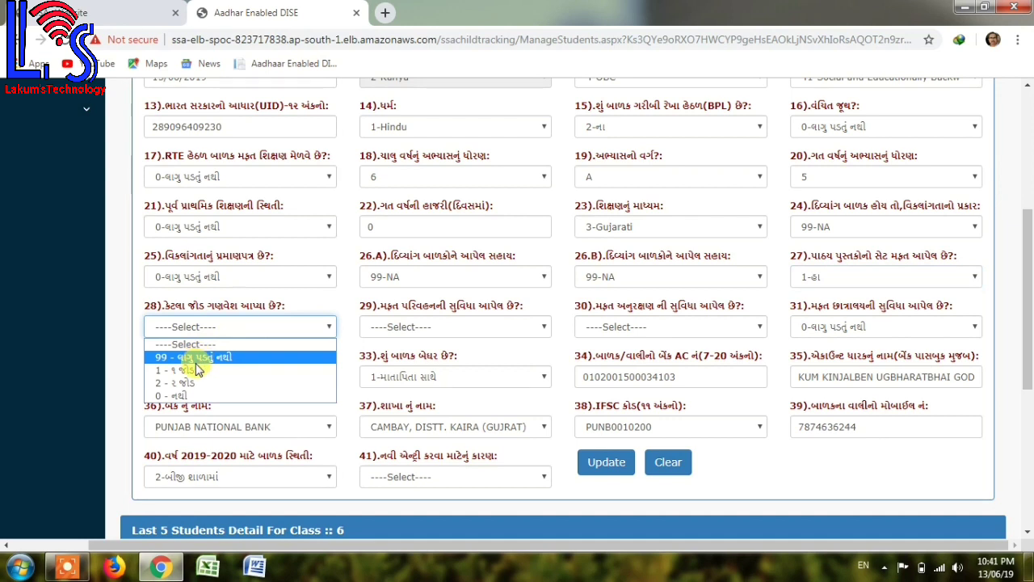
left_click(193, 357)
left_click(185, 325)
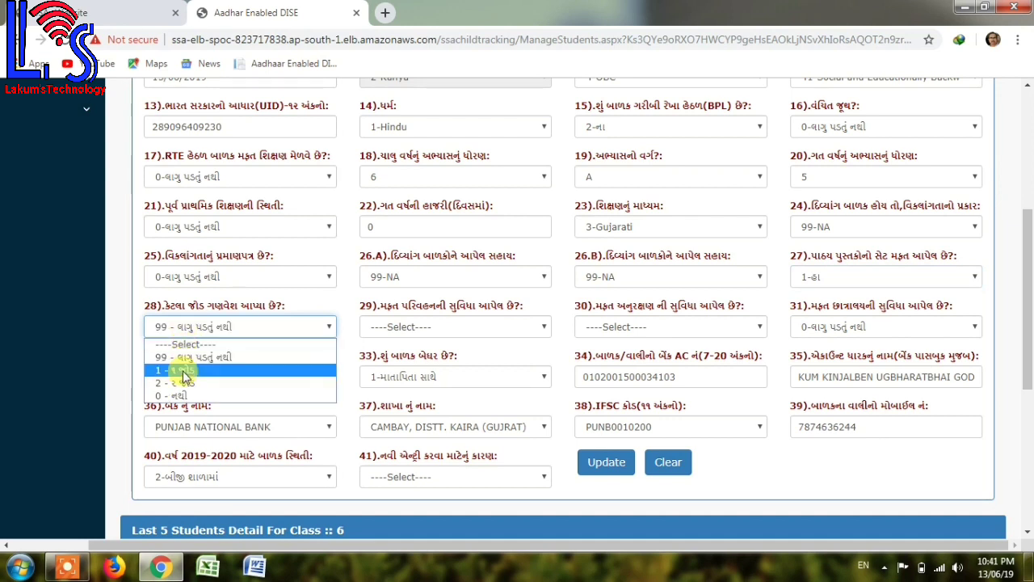
left_click(174, 370)
left_click(444, 327)
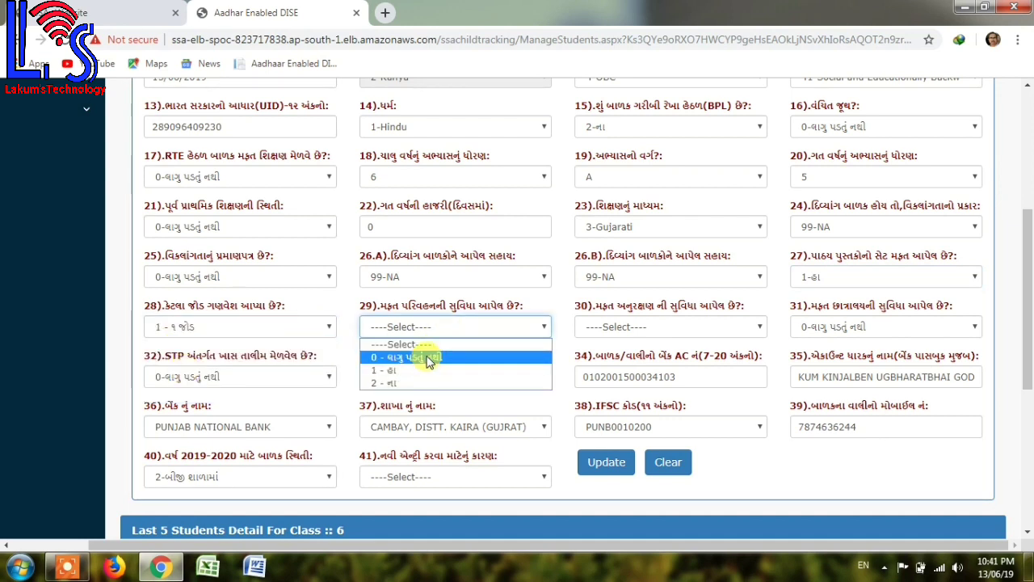
left_click(423, 359)
left_click(590, 327)
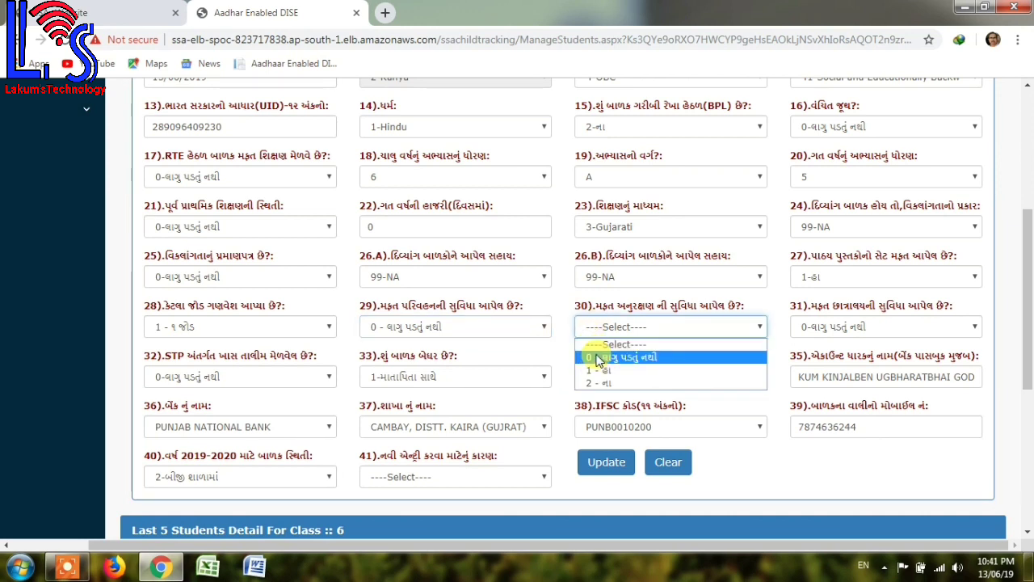
left_click(596, 358)
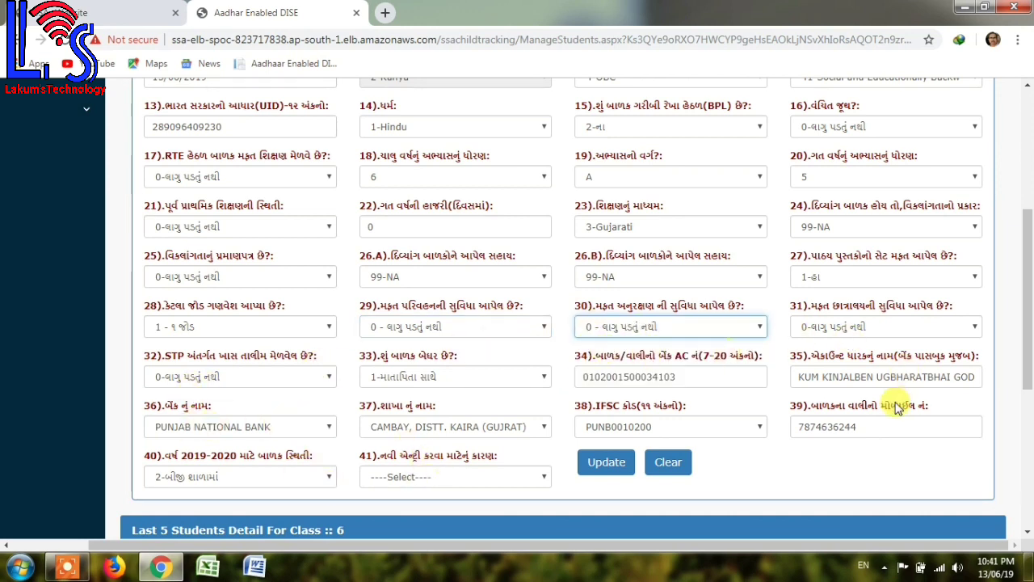
Set field 40, the 2019-2020 status, to 1-આ શાળામાં જ (this school).
left_click_drag(1029, 356, 396, 392)
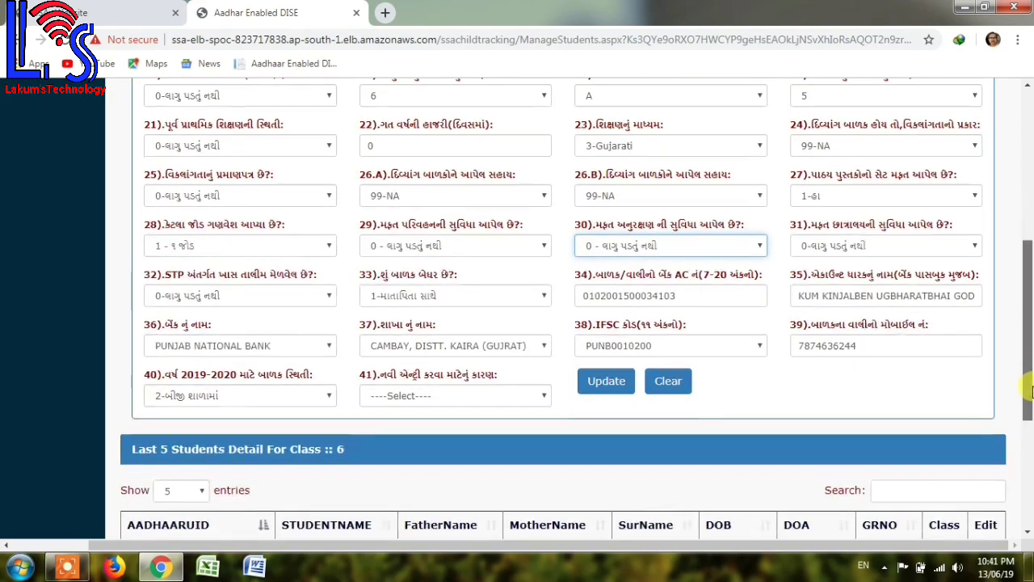
left_click(172, 397)
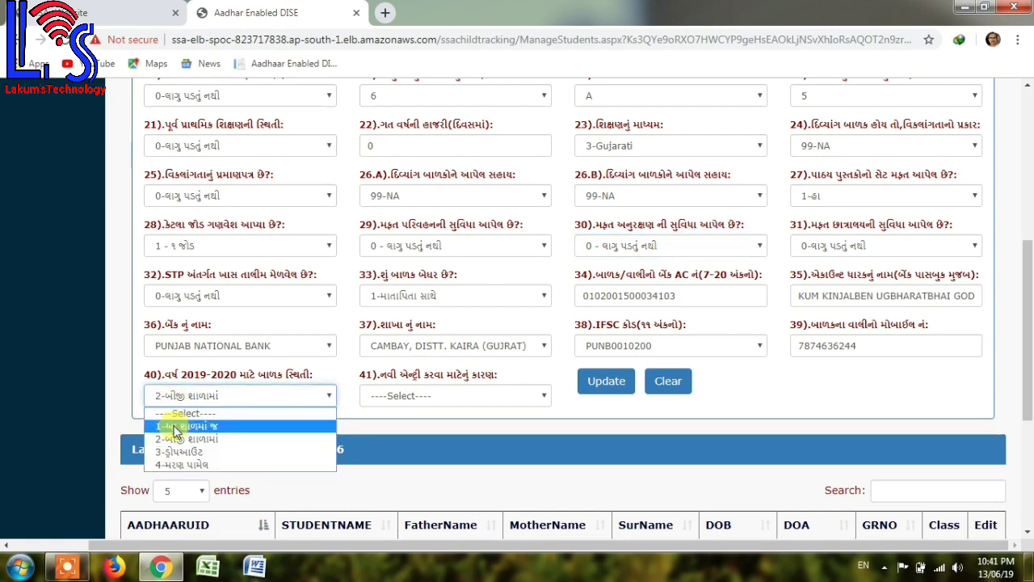
left_click(174, 426)
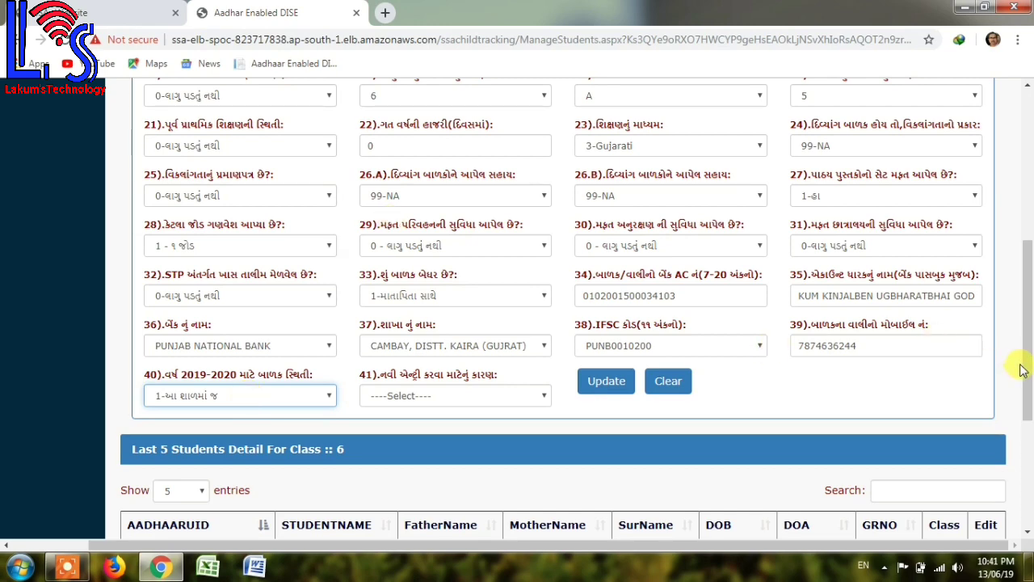
scroll(1028, 340, "up", 1)
mouse_move(1028, 339)
left_mouse_down()
mouse_move(1026, 234)
mouse_move(1024, 355)
left_mouse_up()
left_click(271, 459)
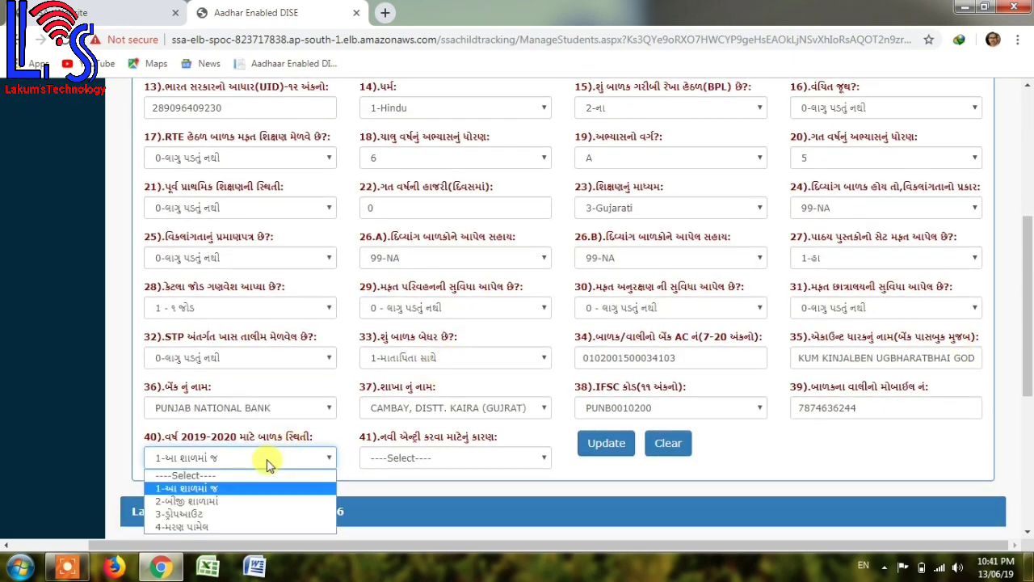
left_click(199, 489)
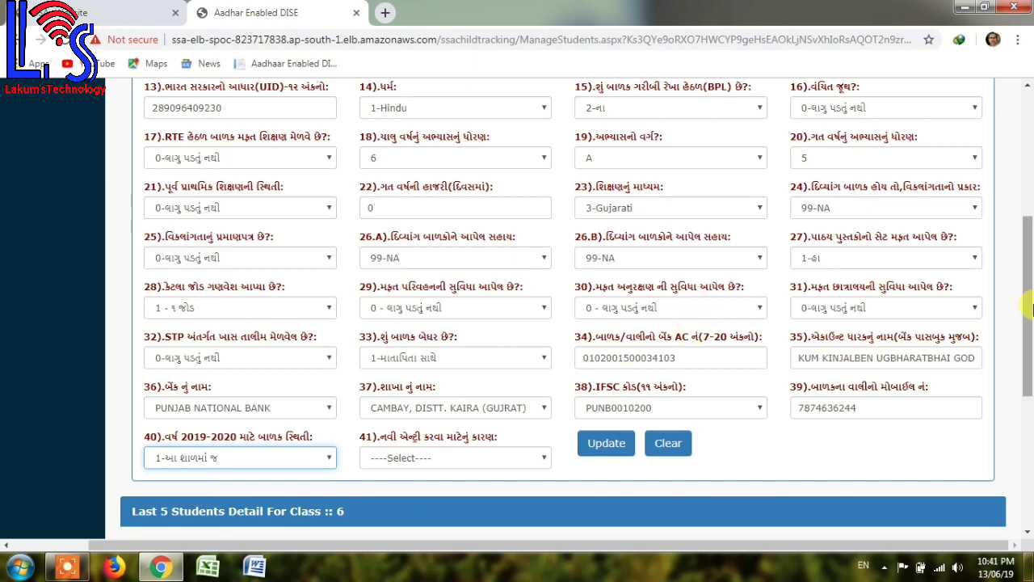
left_click_drag(1028, 341, 1021, 380)
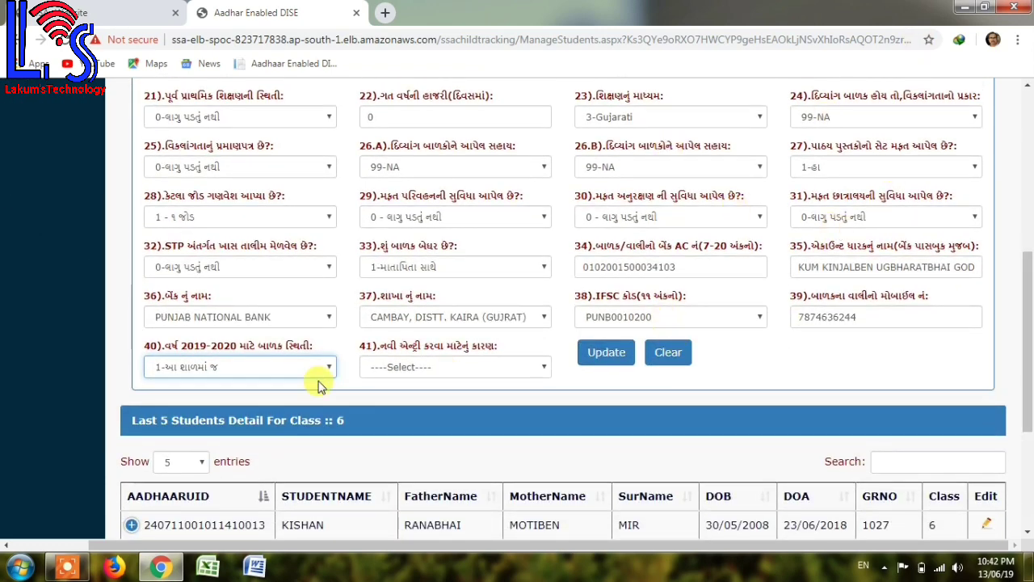
Leave the 2019-2020 status unchanged and save the student's record with Update.
left_click(208, 369)
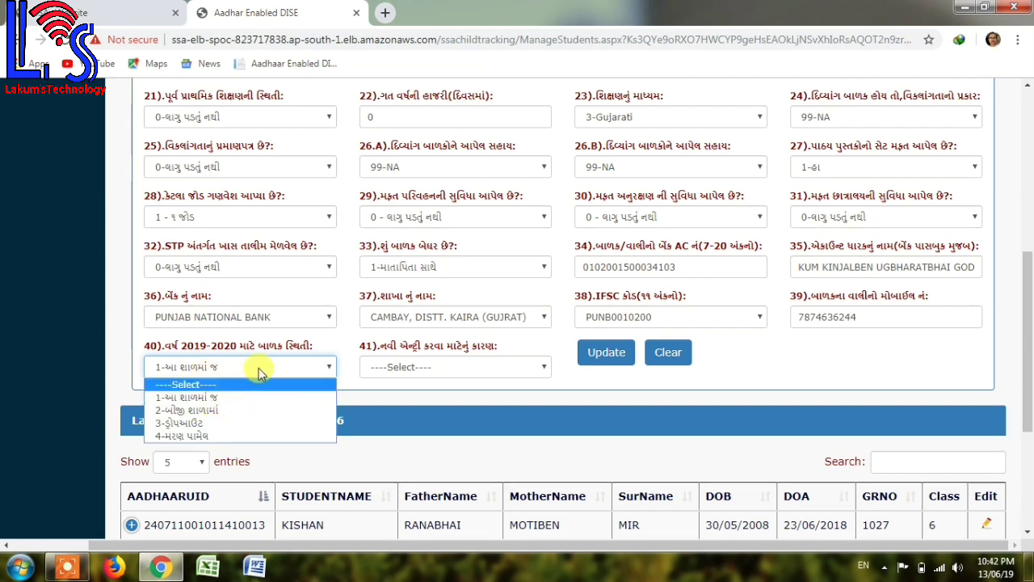
left_click(271, 367)
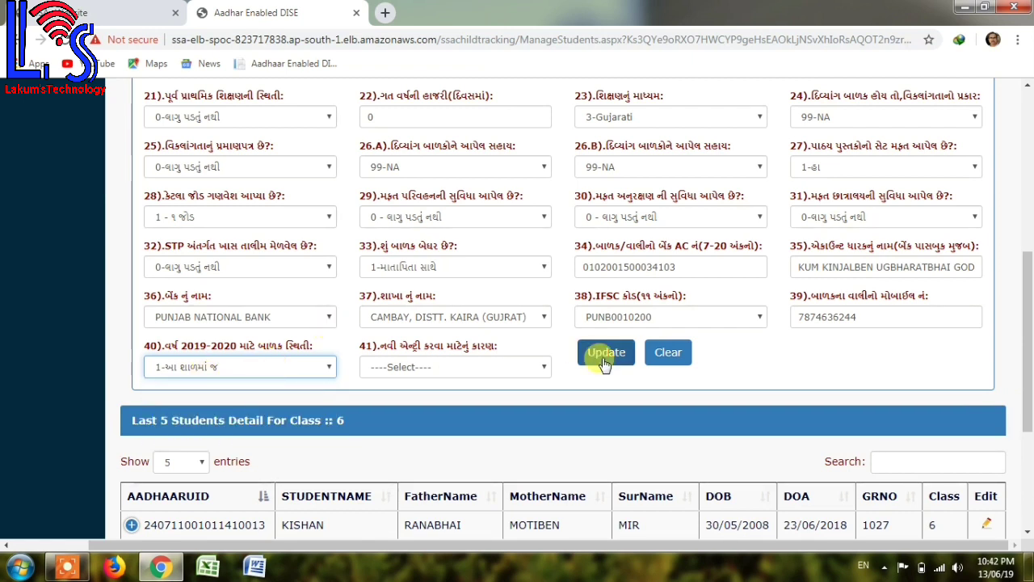
mouse_move(1028, 394)
left_mouse_down()
mouse_move(1030, 233)
mouse_move(1019, 412)
left_mouse_up()
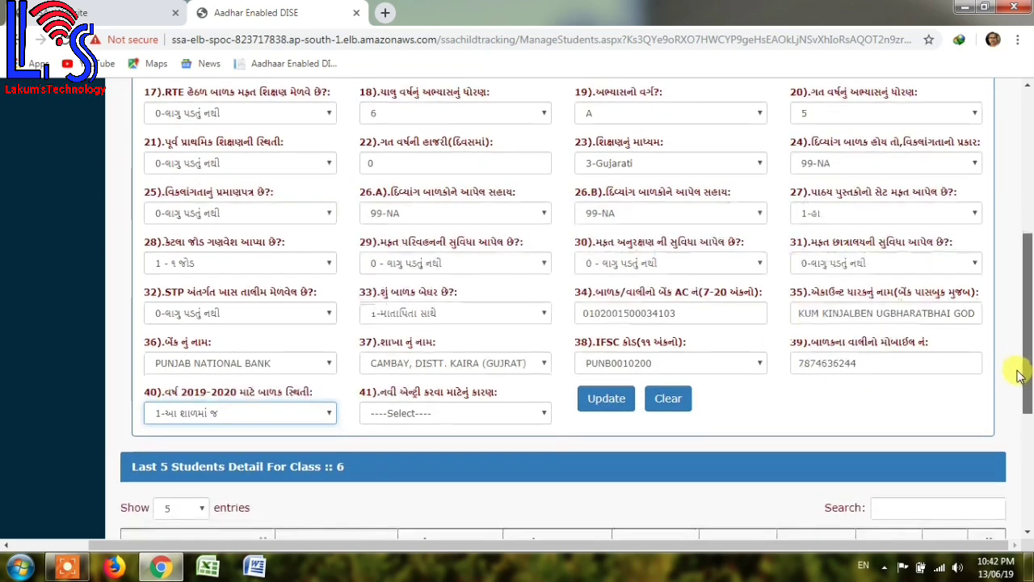
left_click(604, 401)
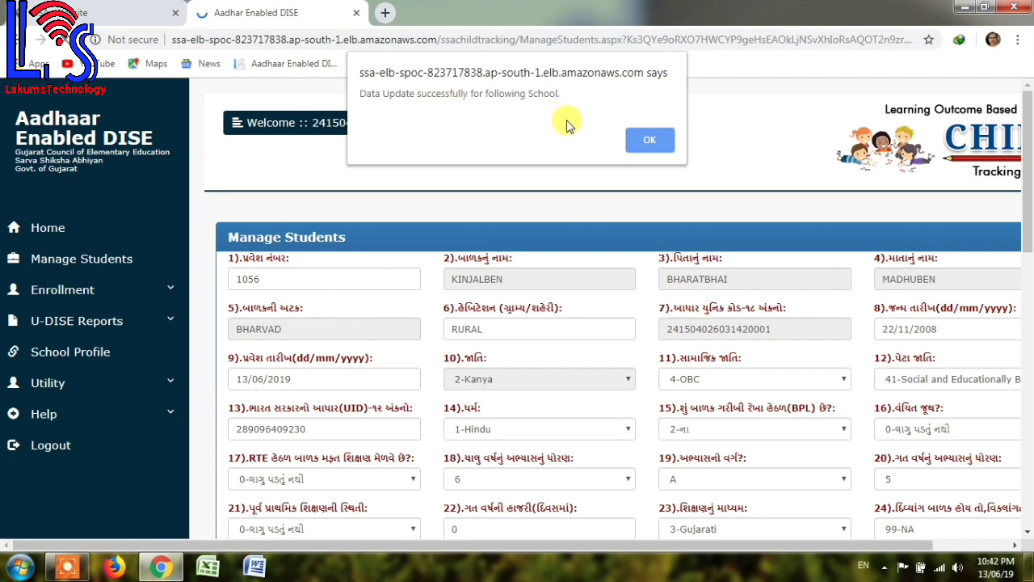
Dismiss the success alert and scroll down to the Class 6 Last 5 Students table.
left_click(641, 140)
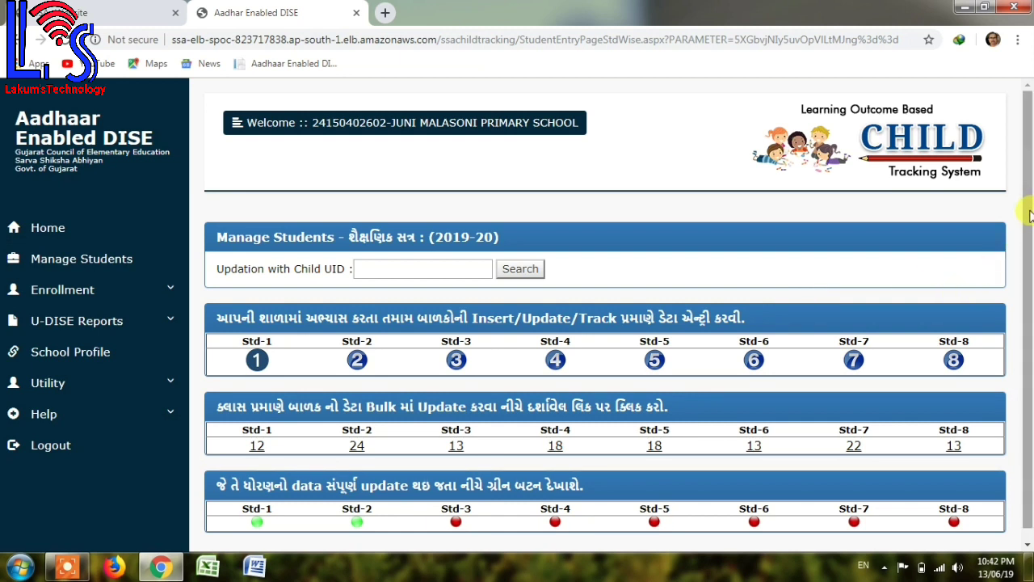
scroll(1030, 214, "down", 1)
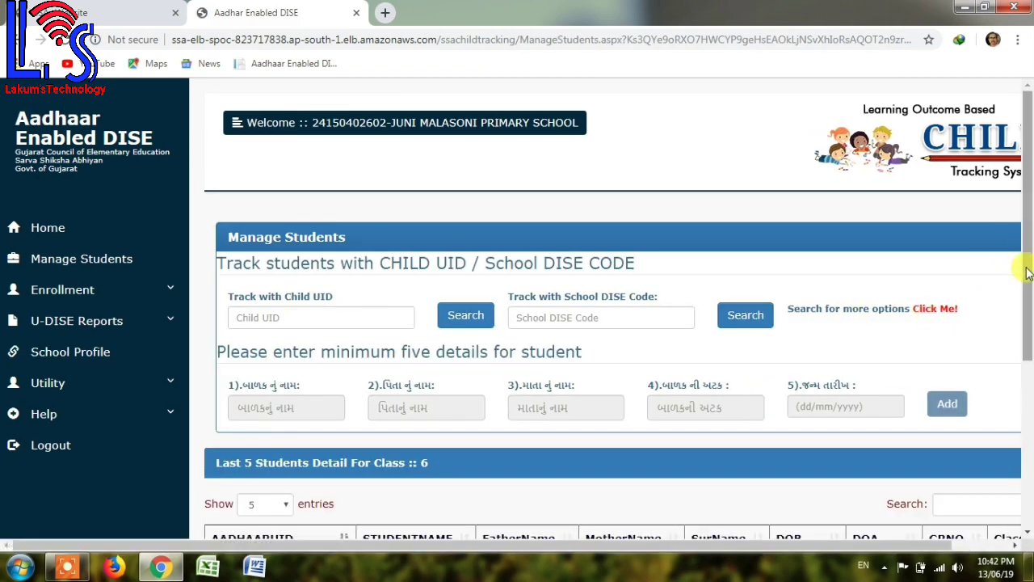
left_click_drag(1029, 254, 1029, 437)
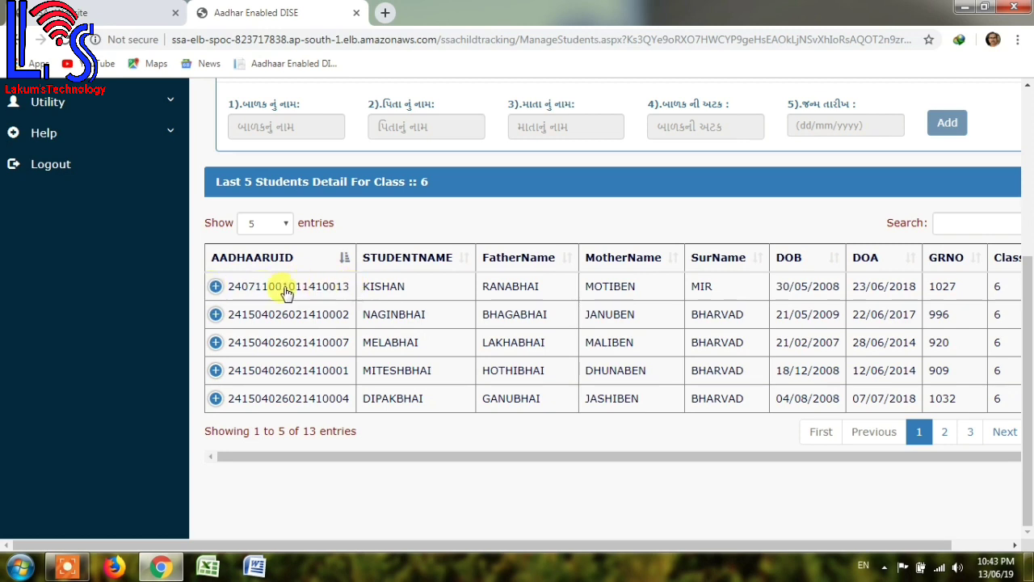
Open the first listed Class 6 student's record for editing.
left_click(215, 288)
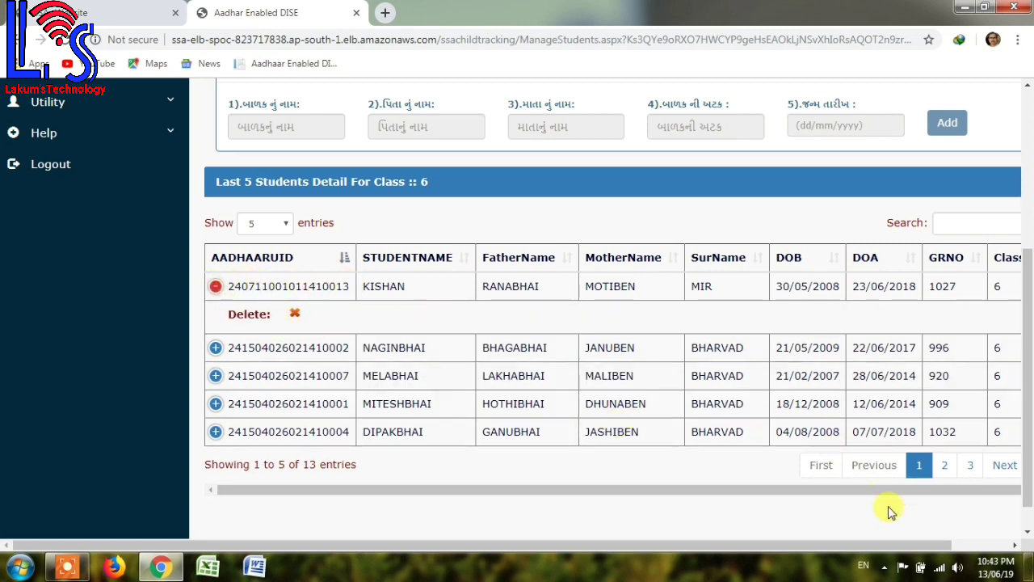
left_click_drag(548, 491, 642, 491)
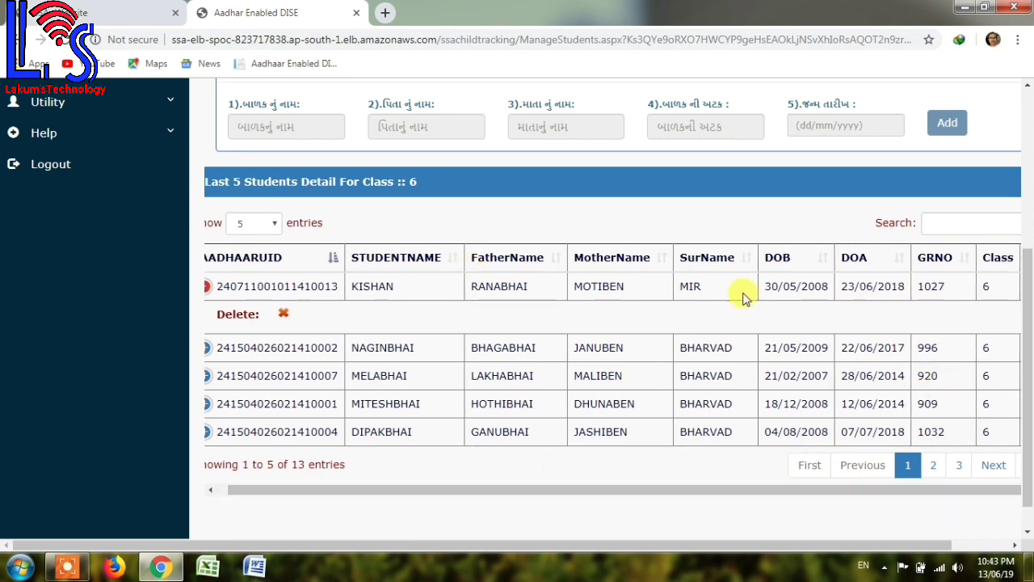
left_click(1016, 548)
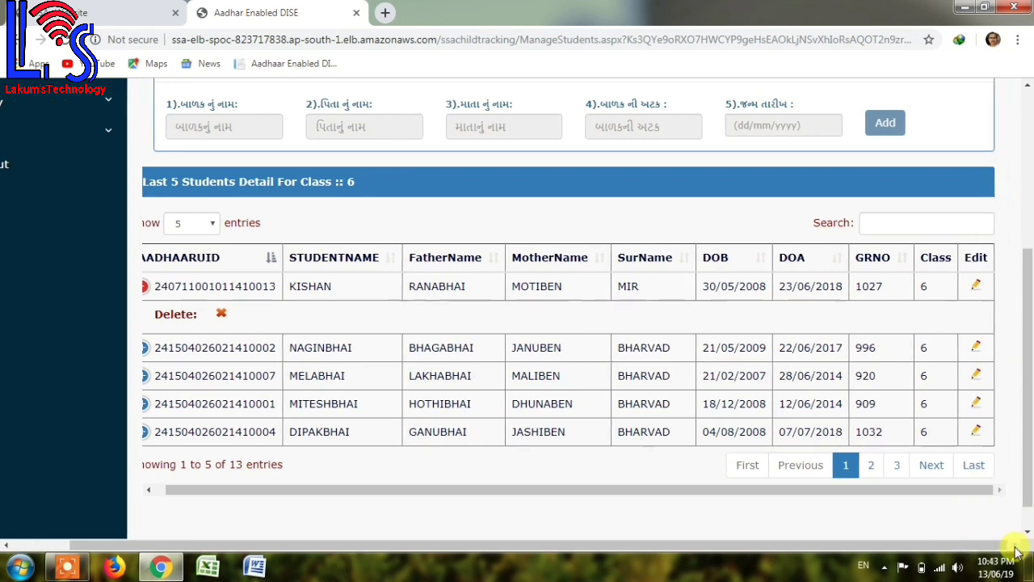
left_click(977, 287)
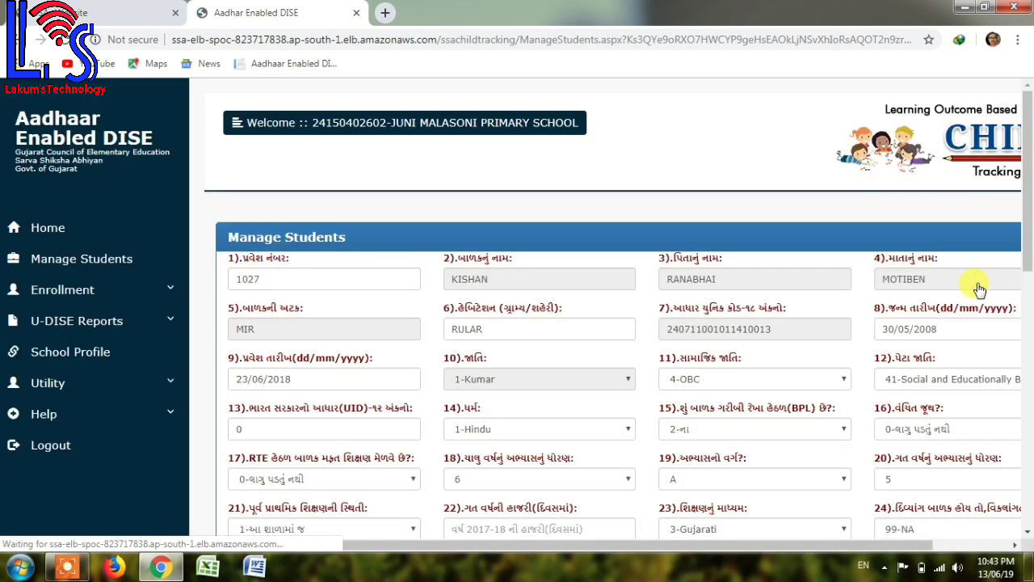
Confirm field 40, the 2019-2020 status, stays 1-આ શાળામાં જ.
left_click_drag(1029, 233, 1029, 275)
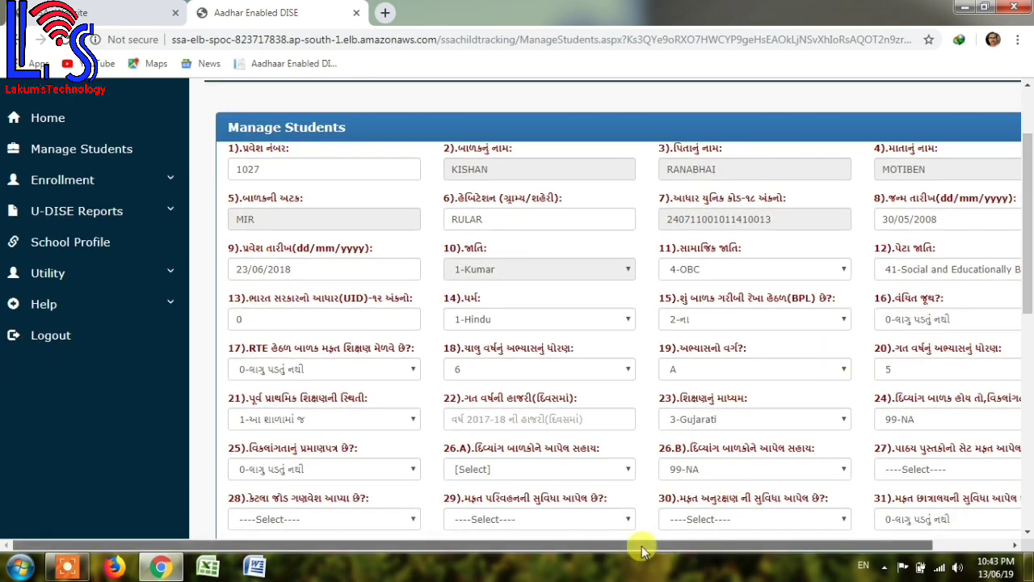
left_click_drag(642, 550, 787, 549)
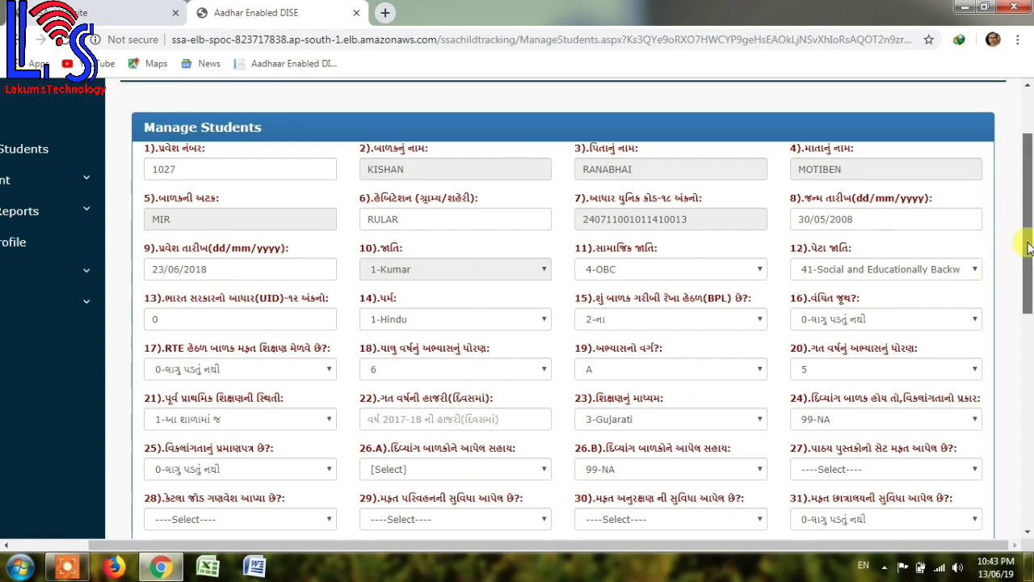
left_click_drag(1028, 246, 1031, 382)
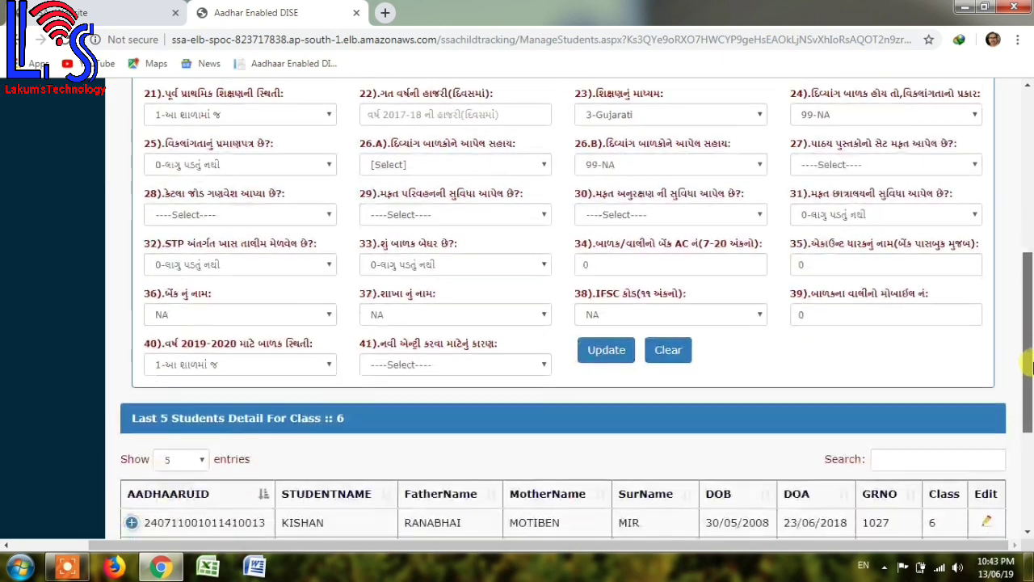
left_click(164, 363)
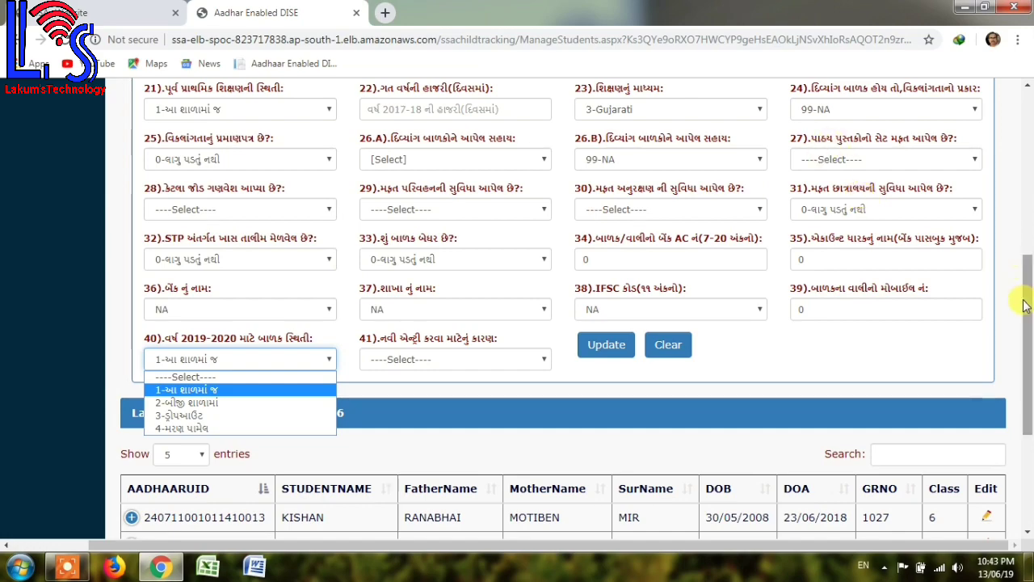
mouse_move(1028, 304)
left_mouse_down()
mouse_move(1028, 134)
mouse_move(1028, 320)
left_mouse_up()
left_click(279, 310)
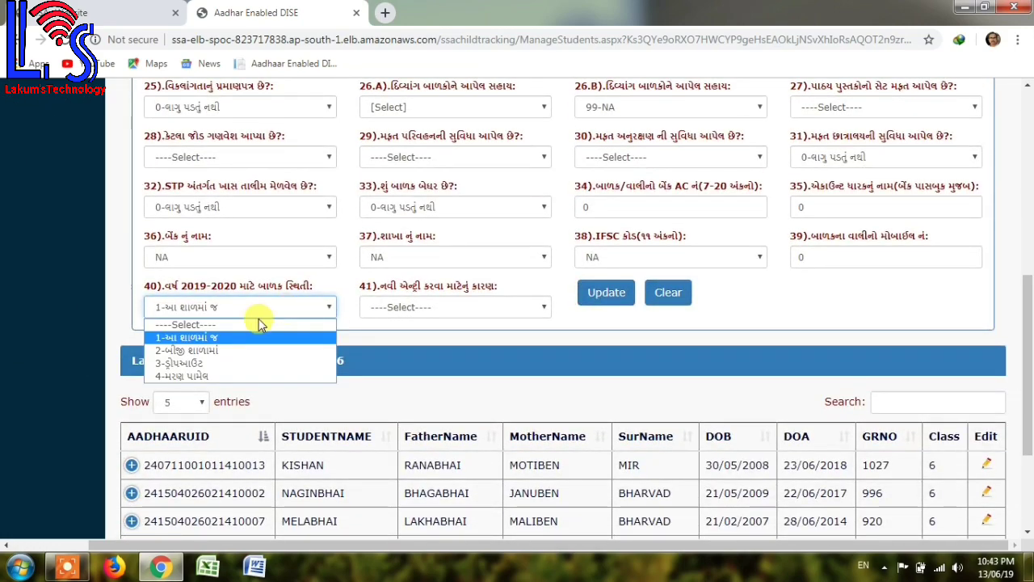
left_click(611, 316)
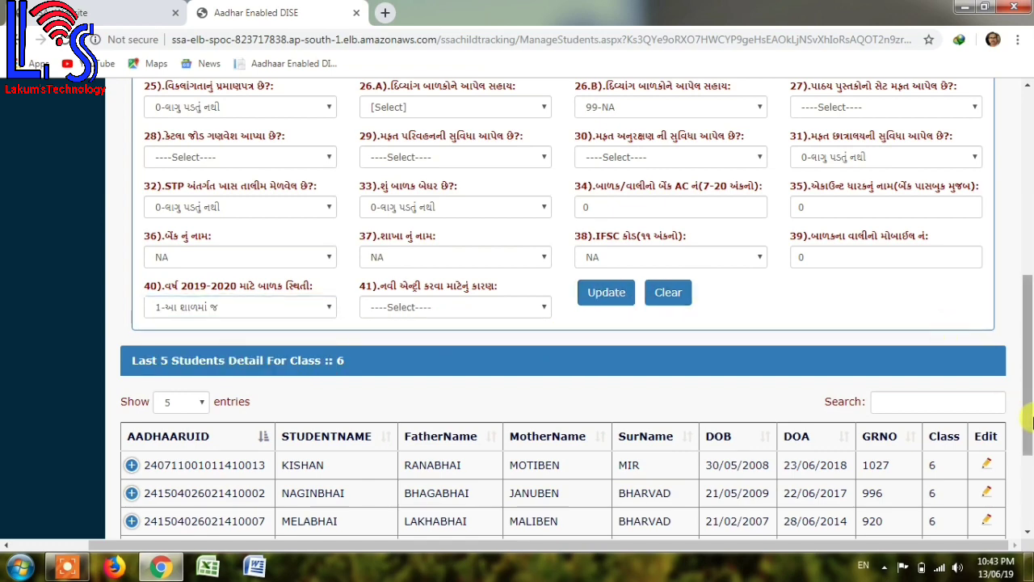
left_click_drag(1028, 425, 1028, 243)
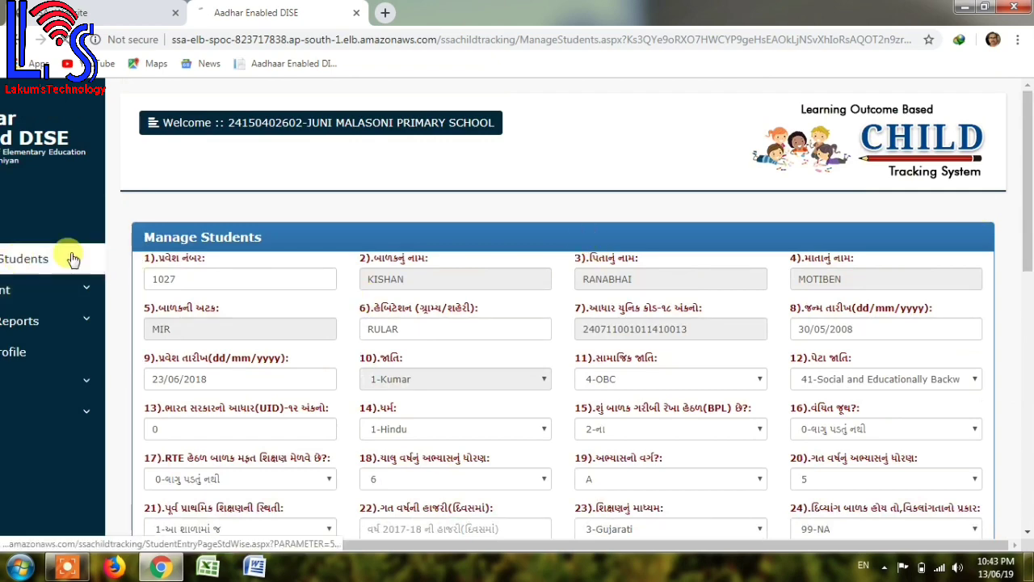
Return to Manage Students and open the Std-6 bulk-update sheet (count 13) in a new tab.
left_click(65, 257)
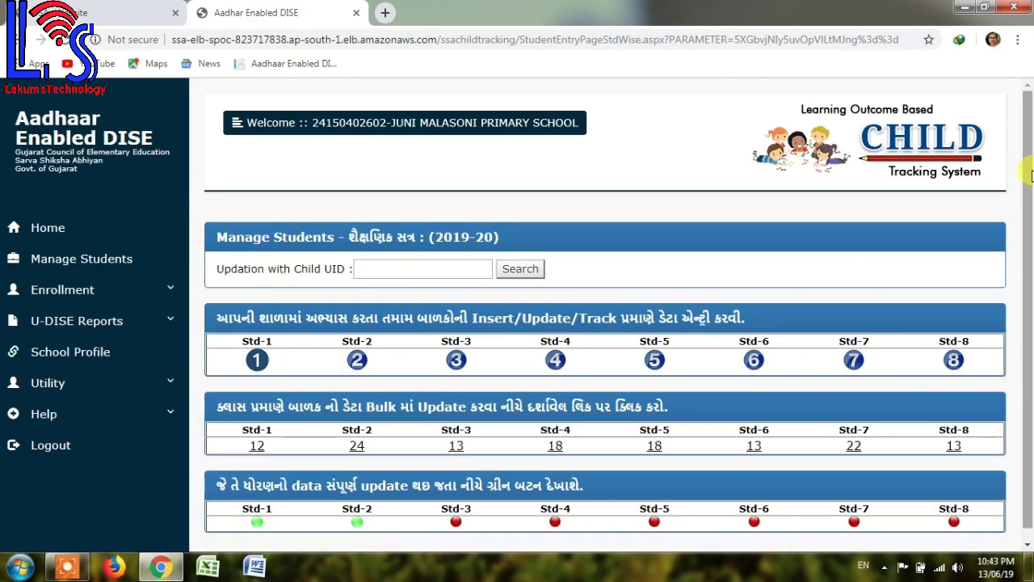
scroll(1029, 165, "down", 1)
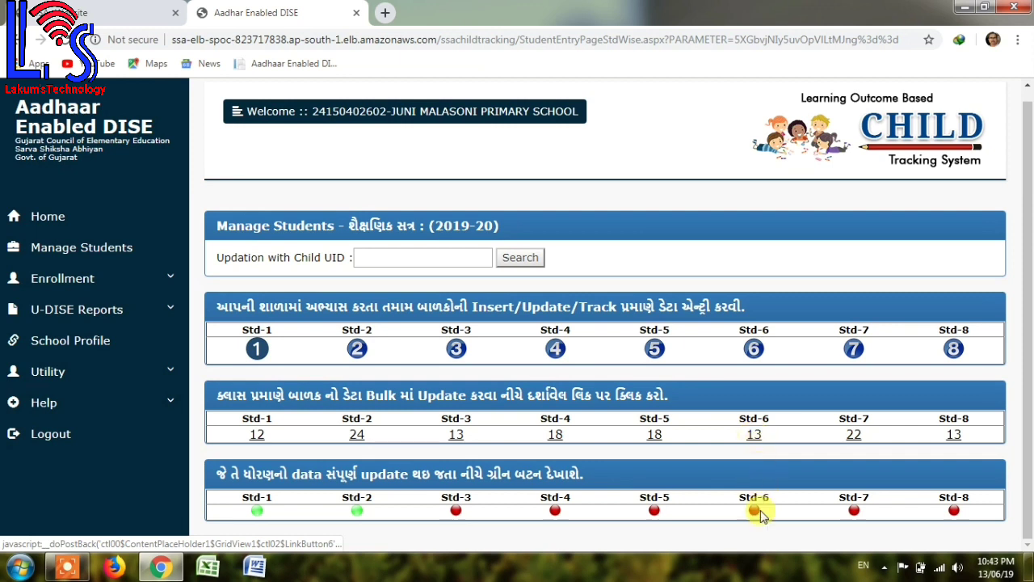
left_click(754, 437)
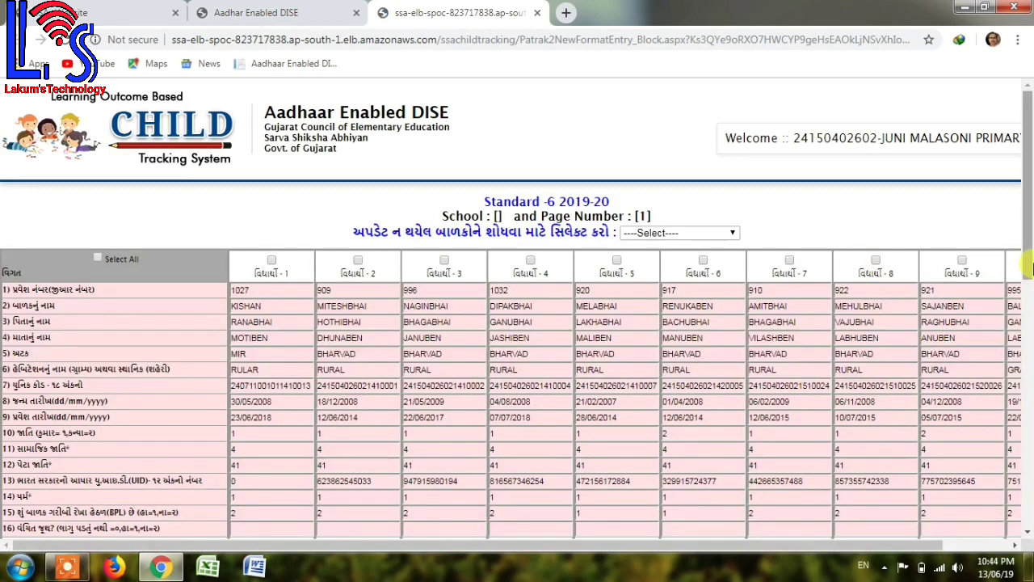
Scroll through the Standard-6 bulk-update grid to review all ten student columns.
left_click_drag(1029, 247, 1031, 306)
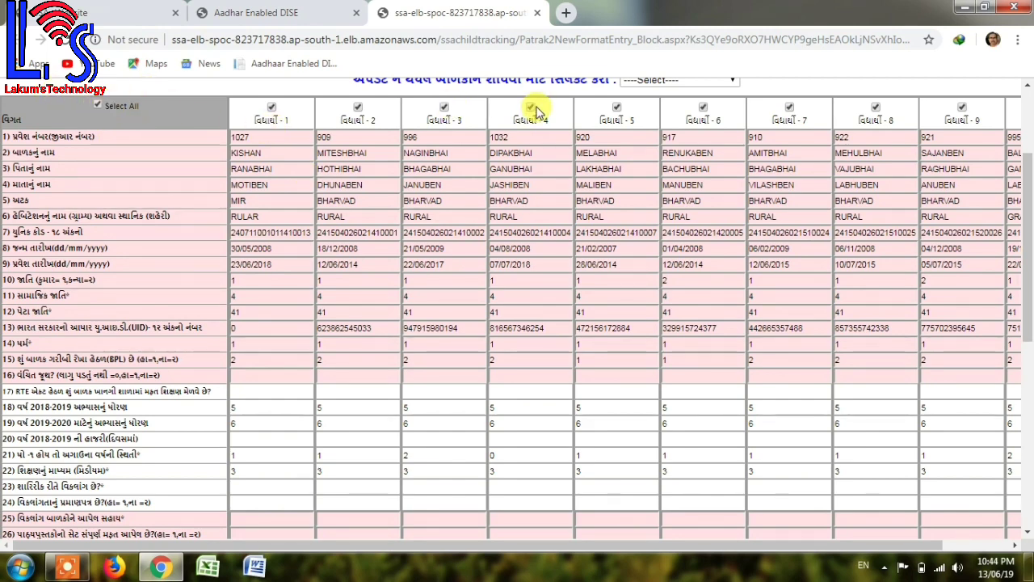
left_click_drag(1028, 337, 1029, 289)
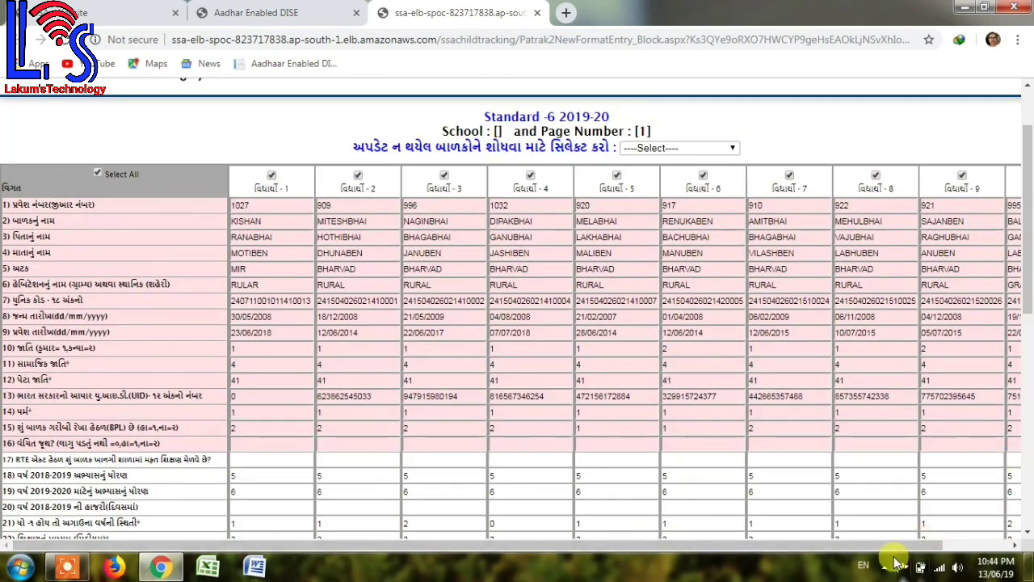
left_click_drag(929, 548, 997, 550)
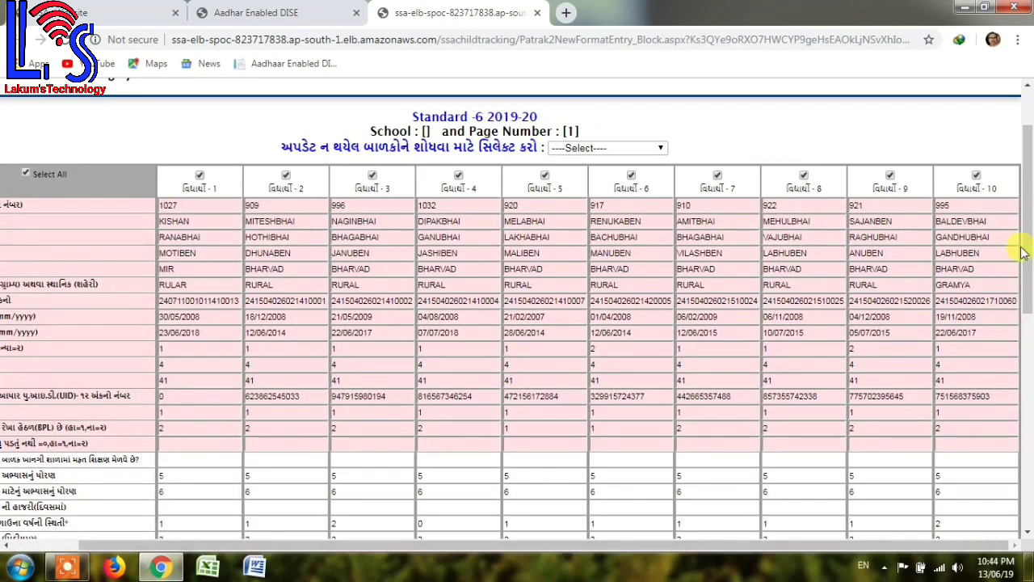
left_click_drag(1023, 231, 1029, 380)
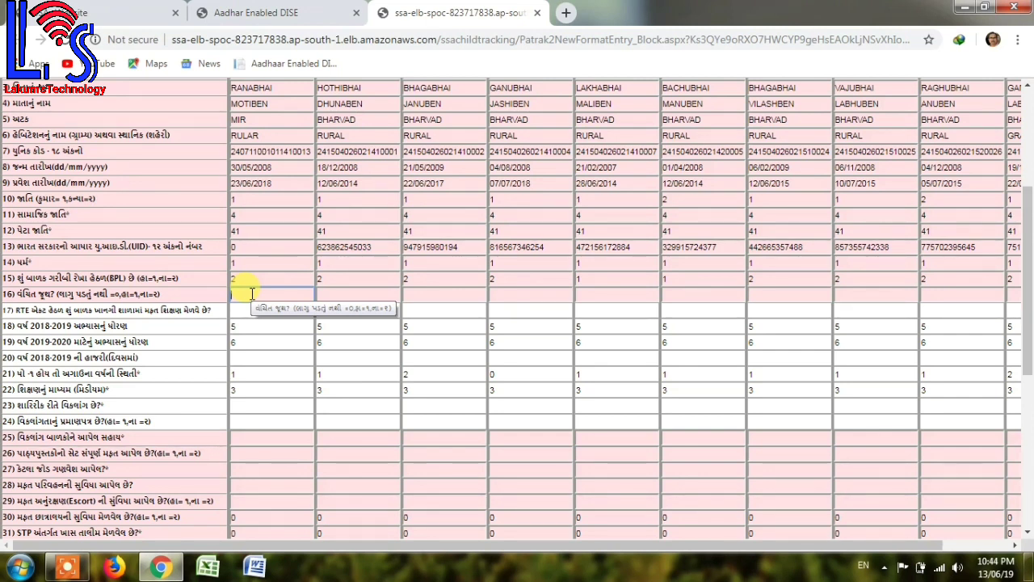
Fill row 16 with each student's 2018-2019 attendance days, then review the grid.
key("Tab")
type("2")
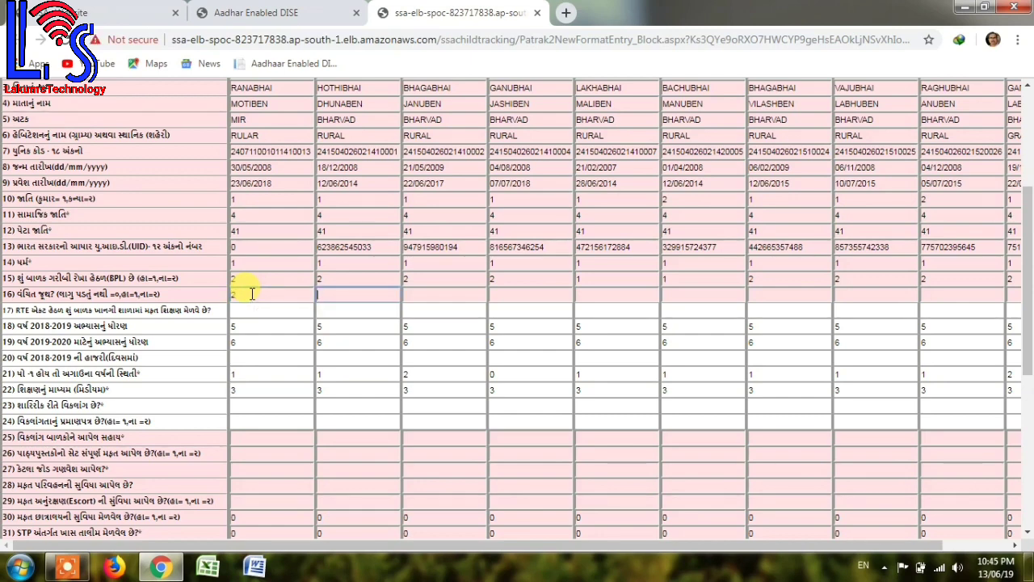
key("Tab")
type("2")
key("Tab")
type("2")
key("Tab")
type("2")
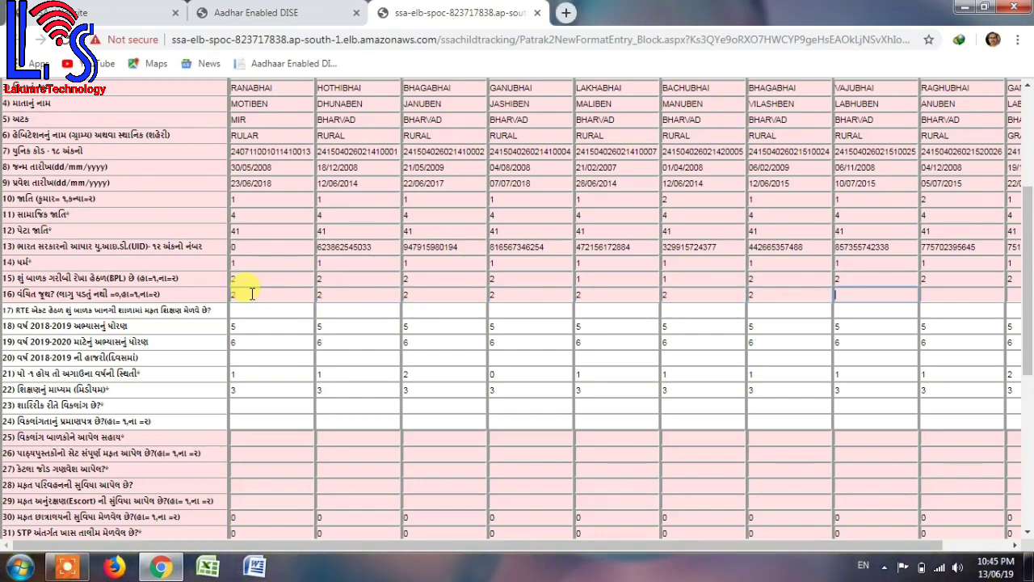
type("2")
key("Tab")
type("2")
key("Tab")
type("2")
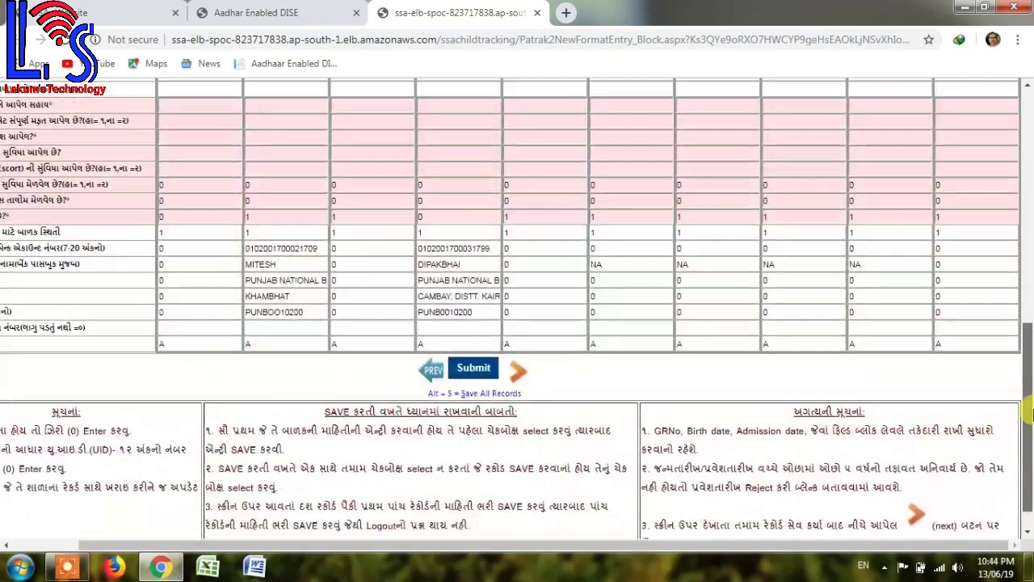
scroll(1030, 323, "up", 4)
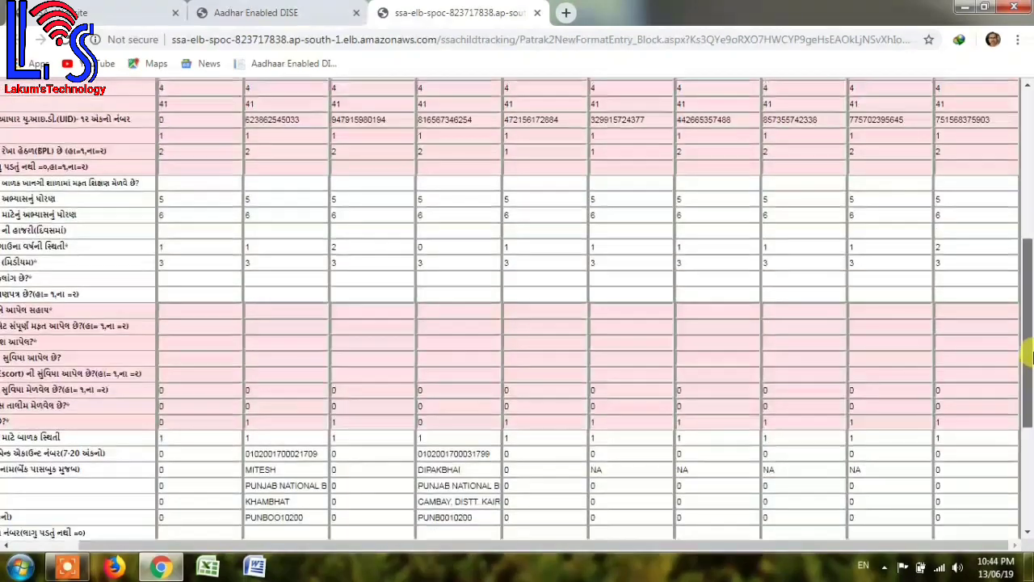
left_click_drag(1031, 323, 1031, 218)
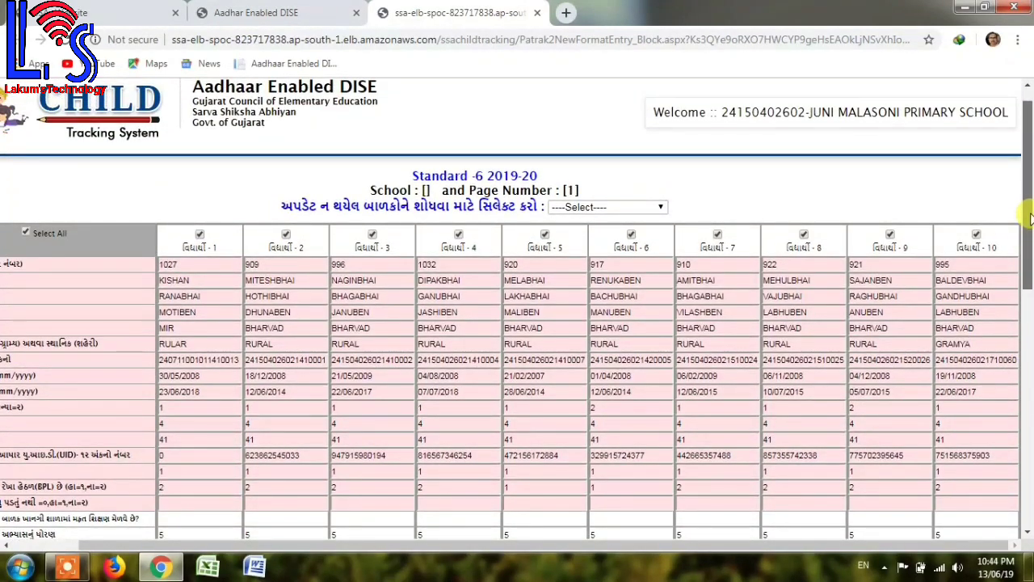
left_click_drag(1032, 218, 1029, 281)
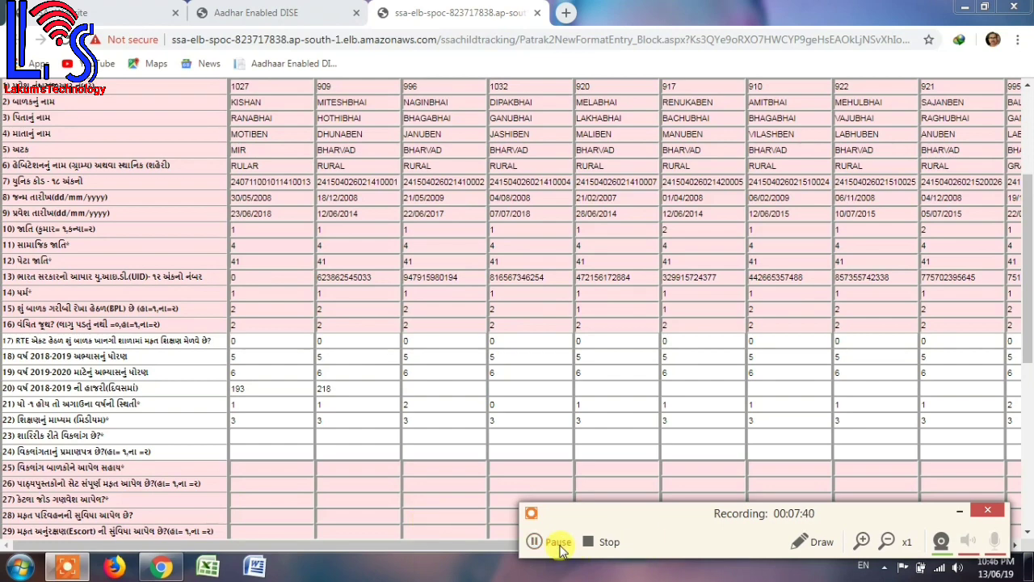
left_click(560, 548)
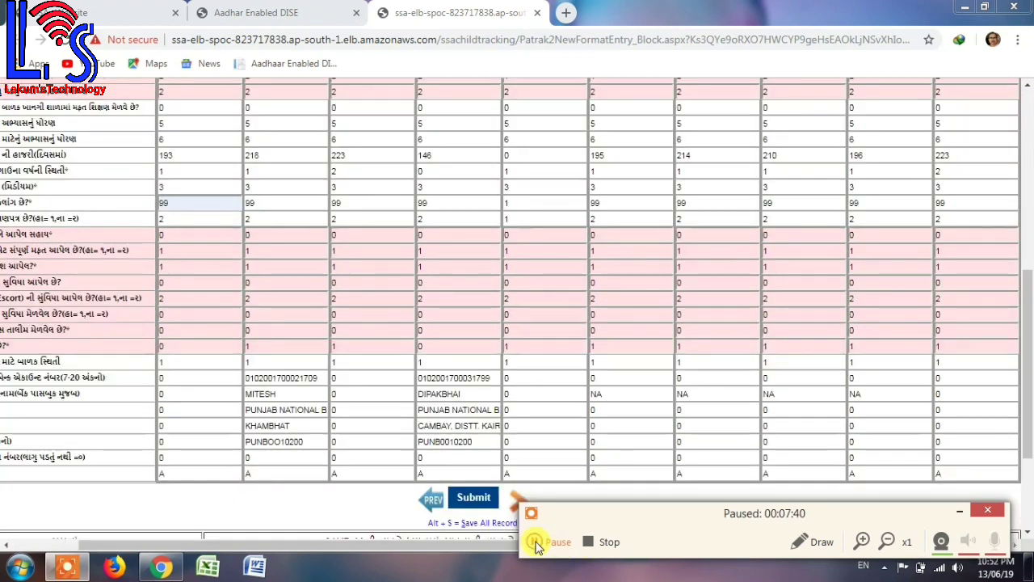
left_click(536, 543)
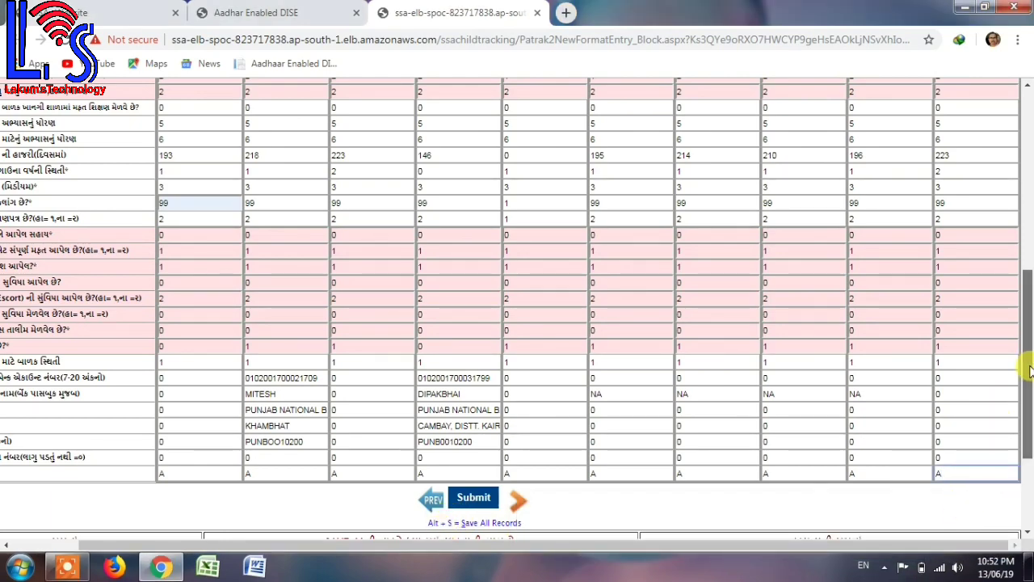
Submit the ten Standard 6 rows on the first grid page and acknowledge '10 Row(s) Updated'.
left_click_drag(1031, 370, 1008, 393)
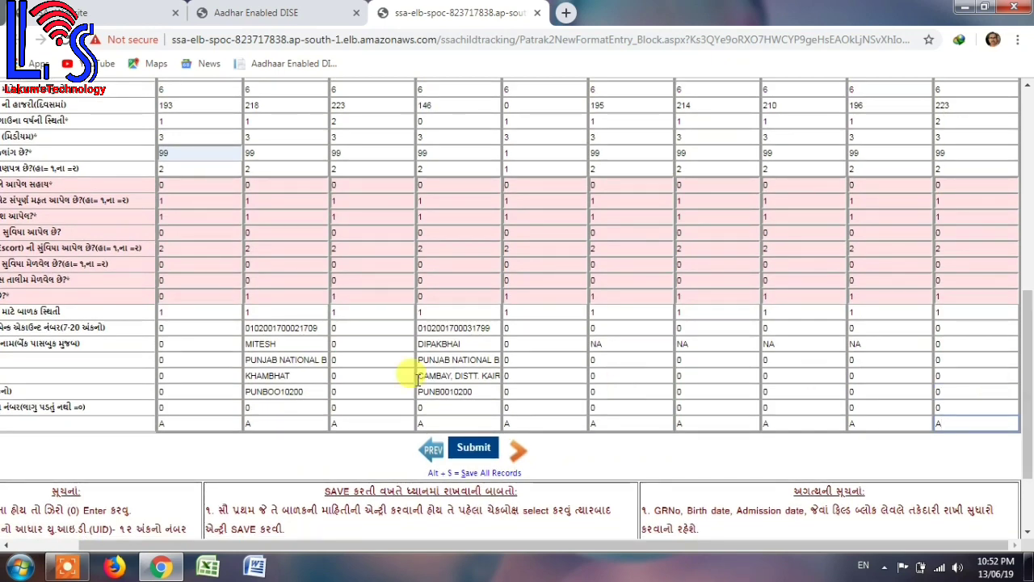
left_click(466, 452)
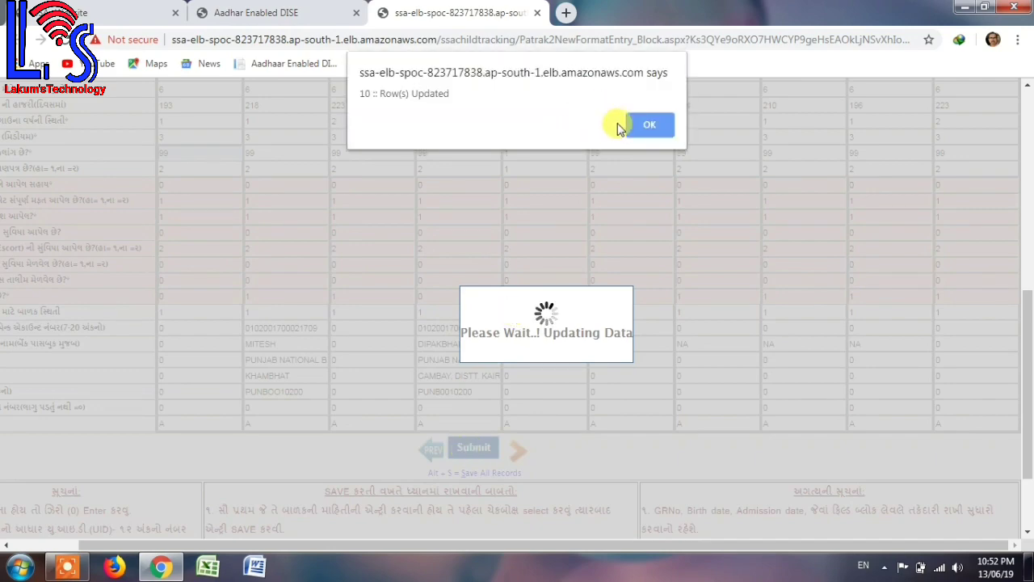
left_click(642, 125)
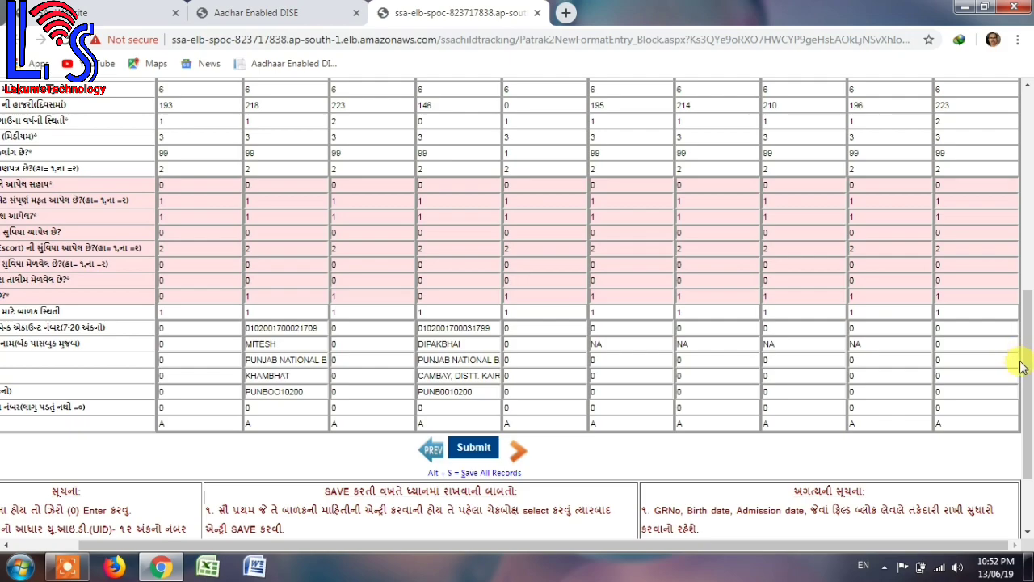
left_click_drag(1025, 359, 1031, 243)
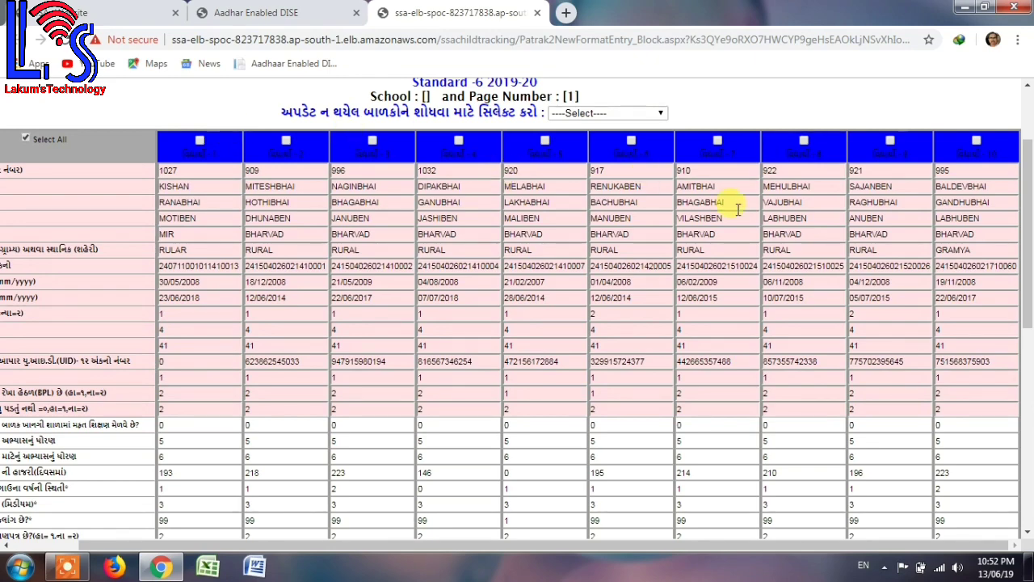
left_click_drag(1025, 194, 1029, 355)
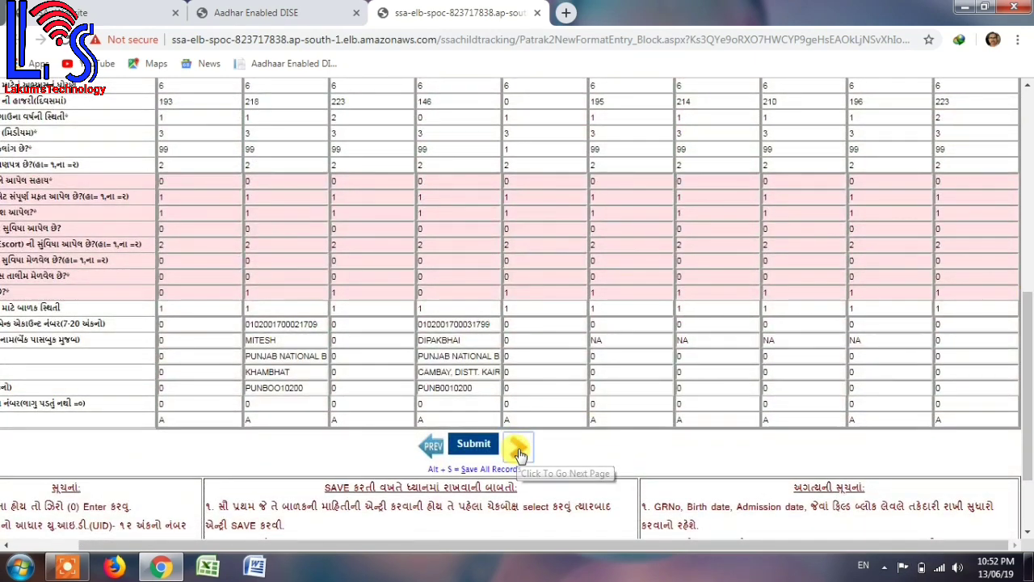
Go to the second grid page and fill in the three students' attendance days (158, 201, 198).
left_click(518, 447)
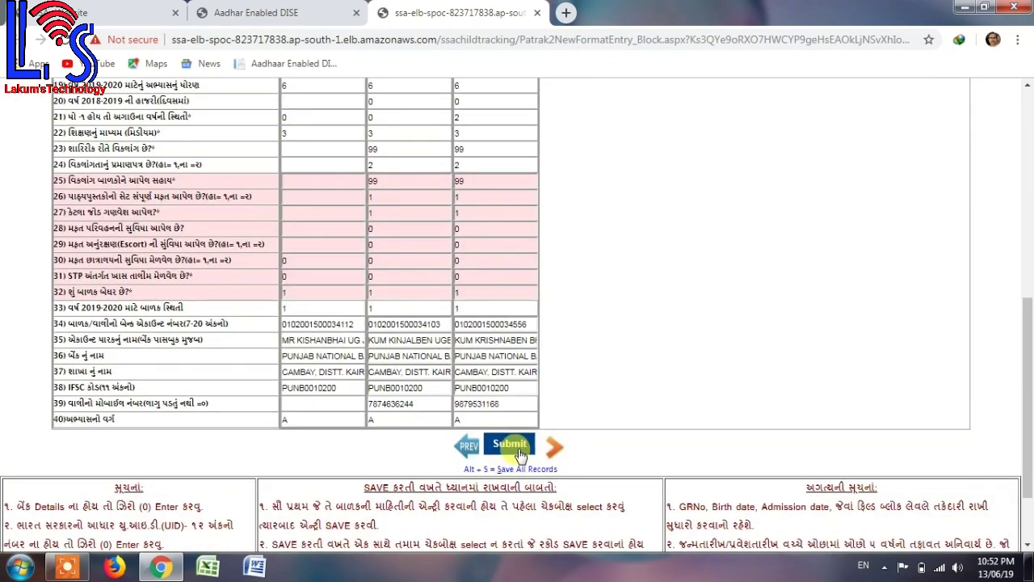
scroll(1026, 324, "up", 5)
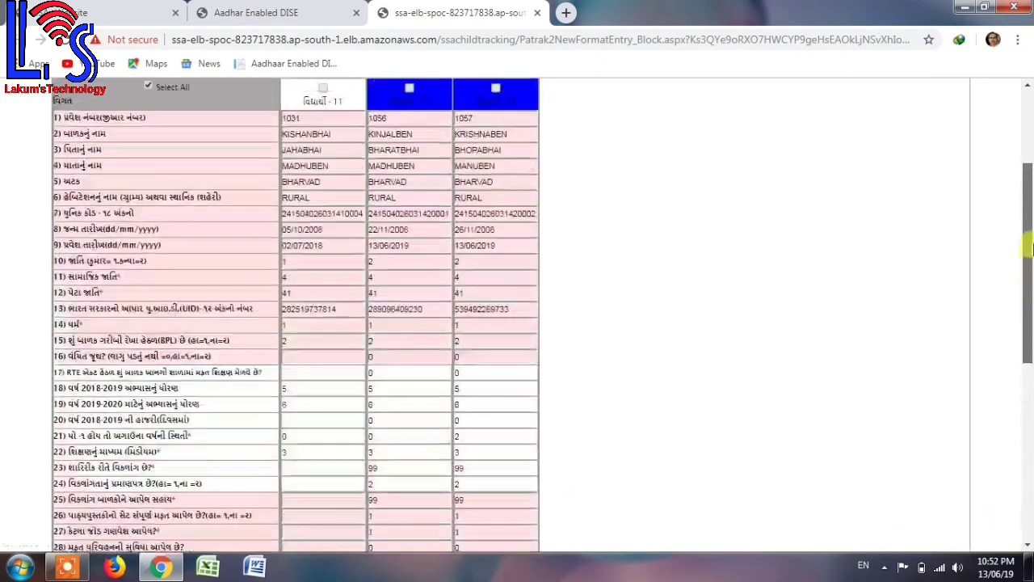
scroll(1031, 238, "up", 1)
scroll(1031, 239, "down", 1)
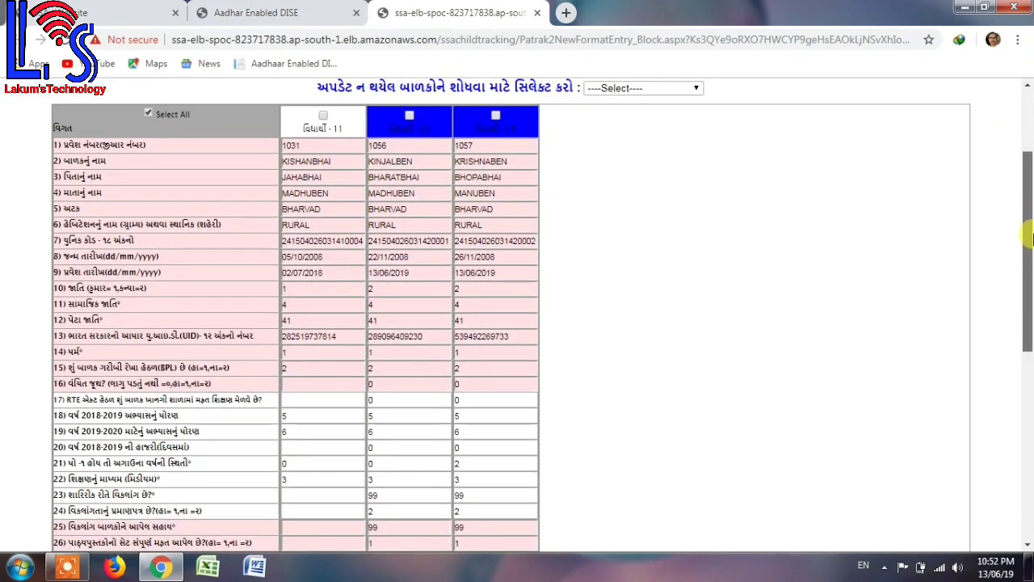
left_click_drag(1031, 238, 1025, 283)
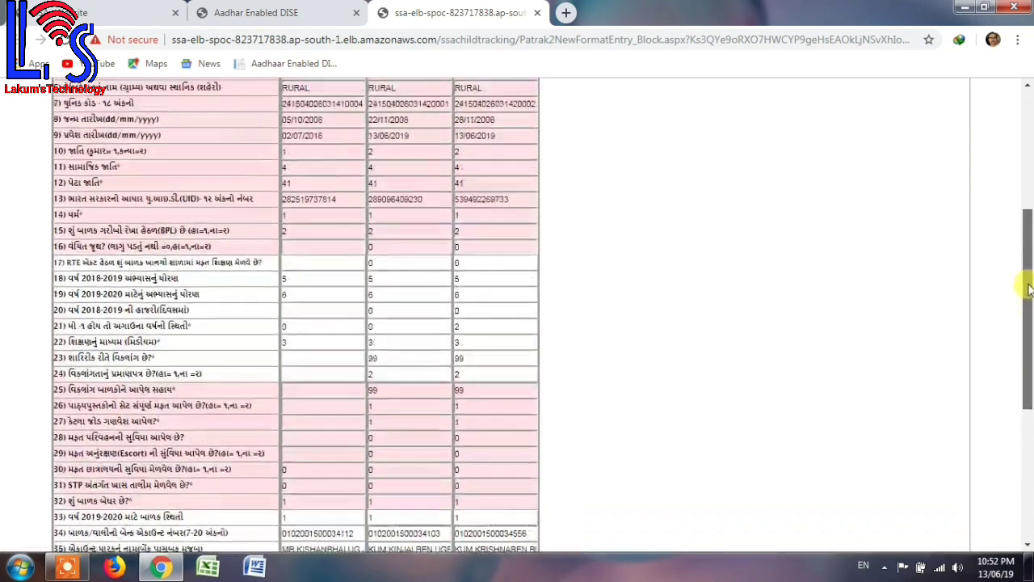
left_click(483, 514)
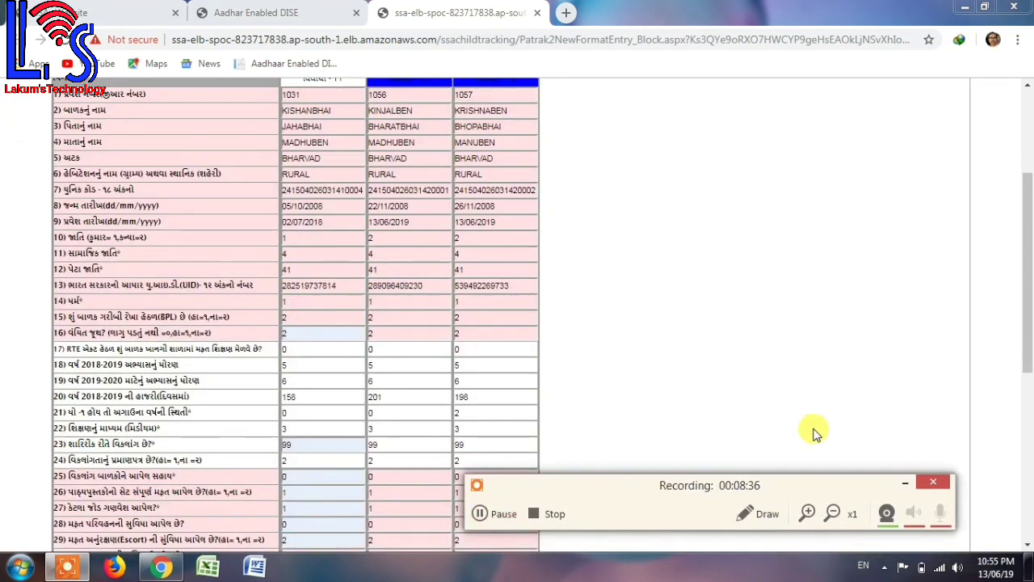
left_click(912, 488)
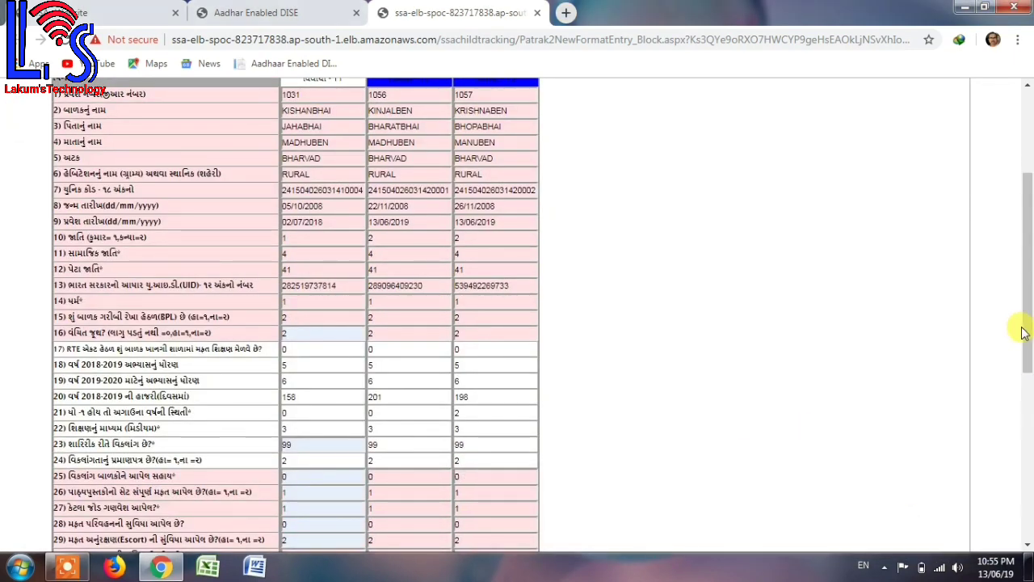
left_click_drag(1027, 348, 1031, 458)
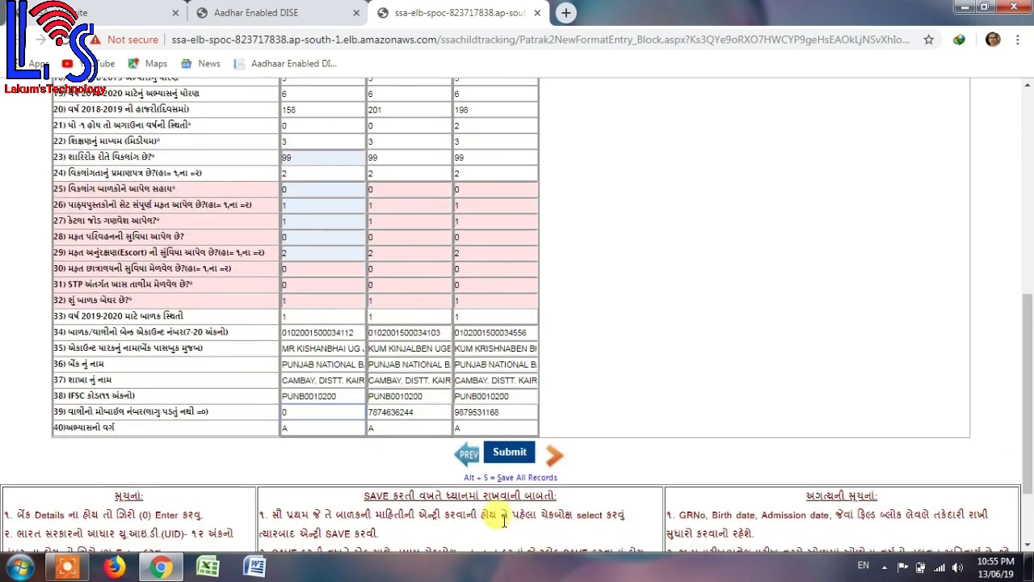
Submit the three rows and acknowledge the '3 Row(s) Updated' alert.
left_click(512, 455)
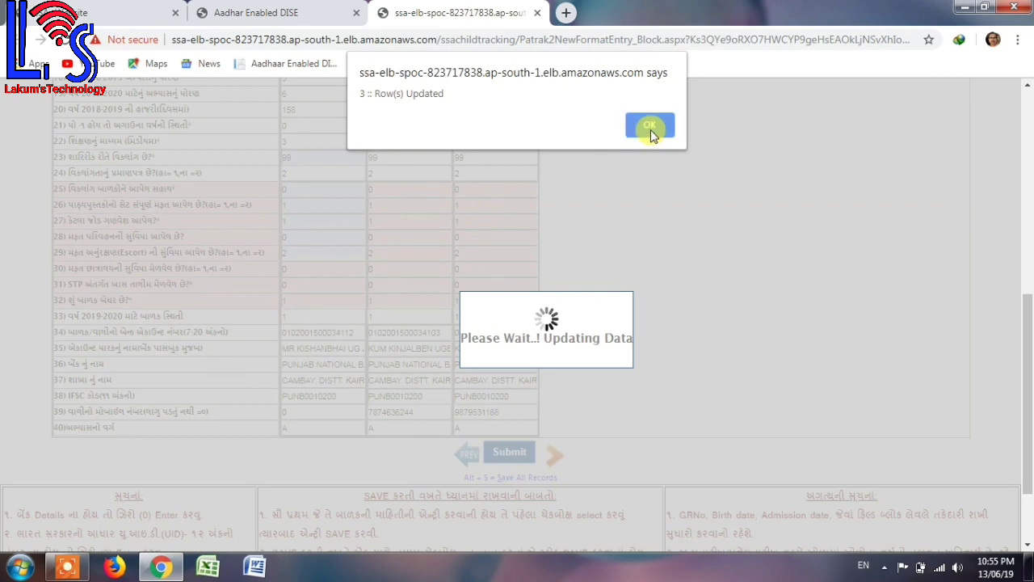
left_click(656, 126)
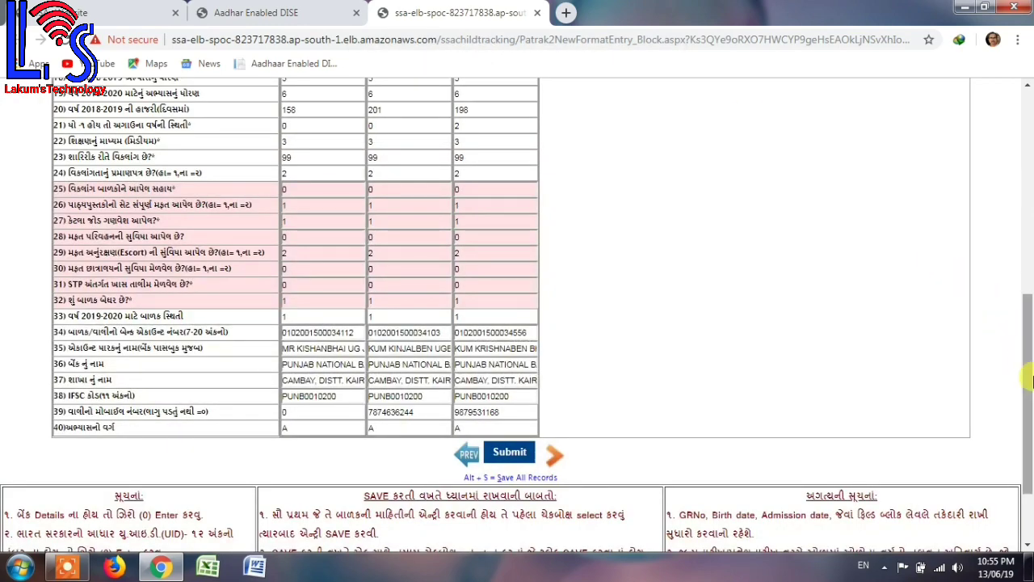
left_click_drag(1028, 378, 1030, 162)
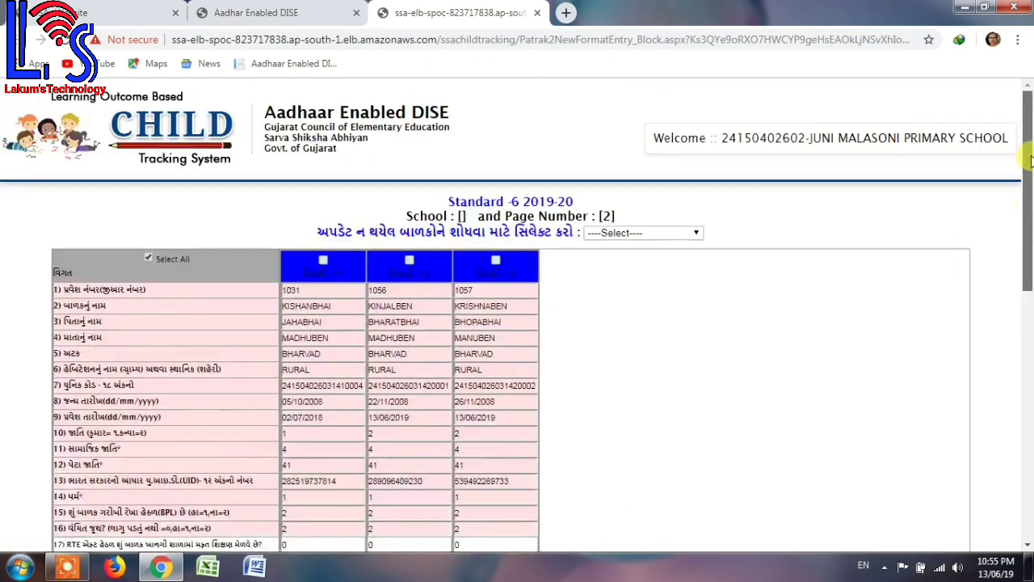
Close the grid tab and reload Home then Manage Students to see Std-6 marked green.
left_click(231, 12)
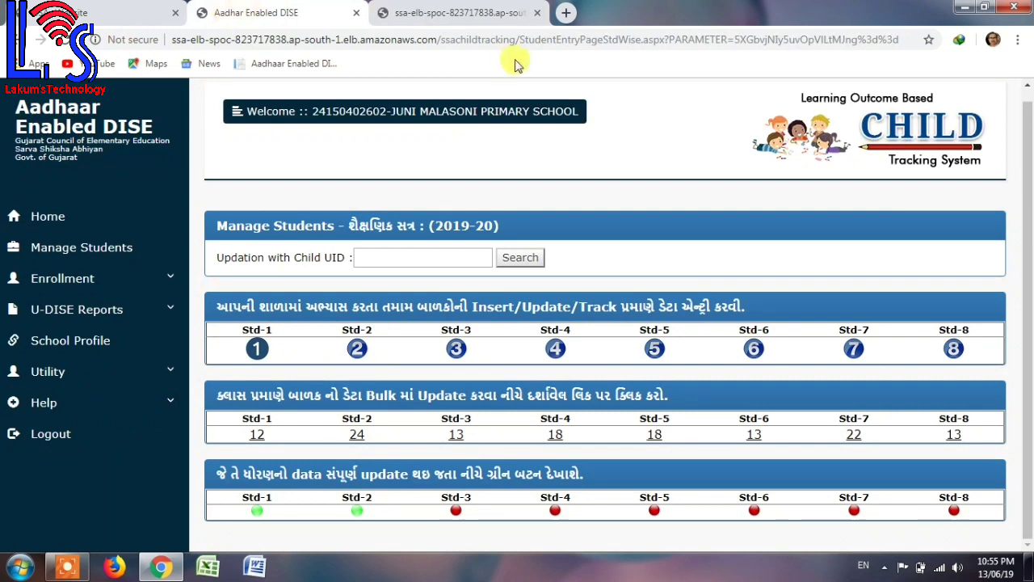
left_click(538, 13)
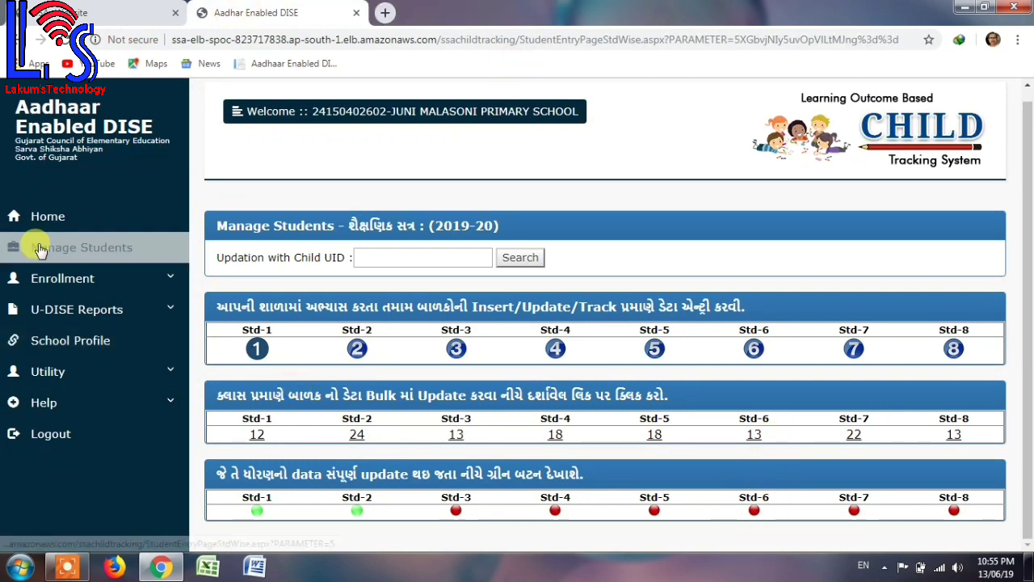
left_click(36, 220)
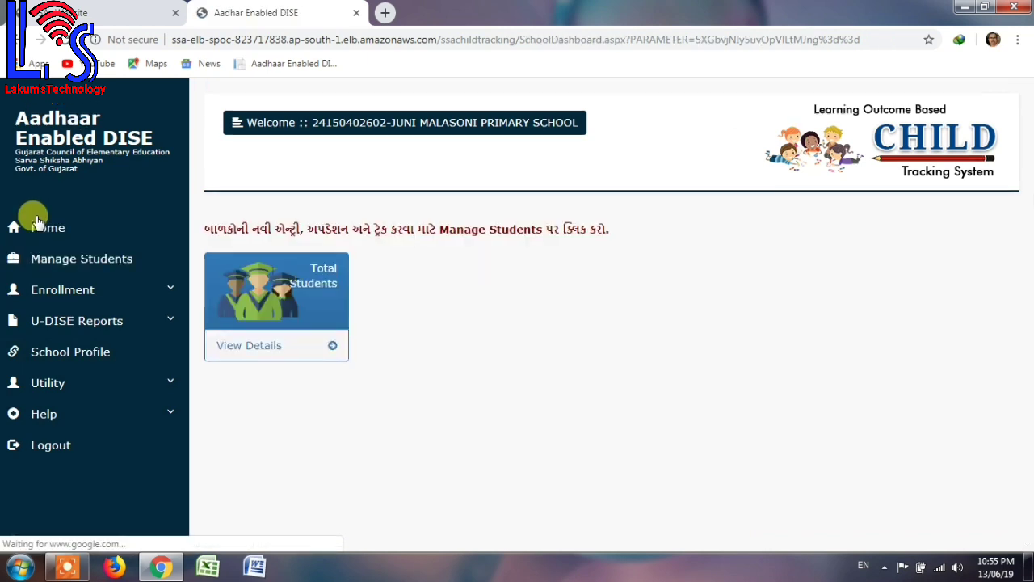
left_click(104, 260)
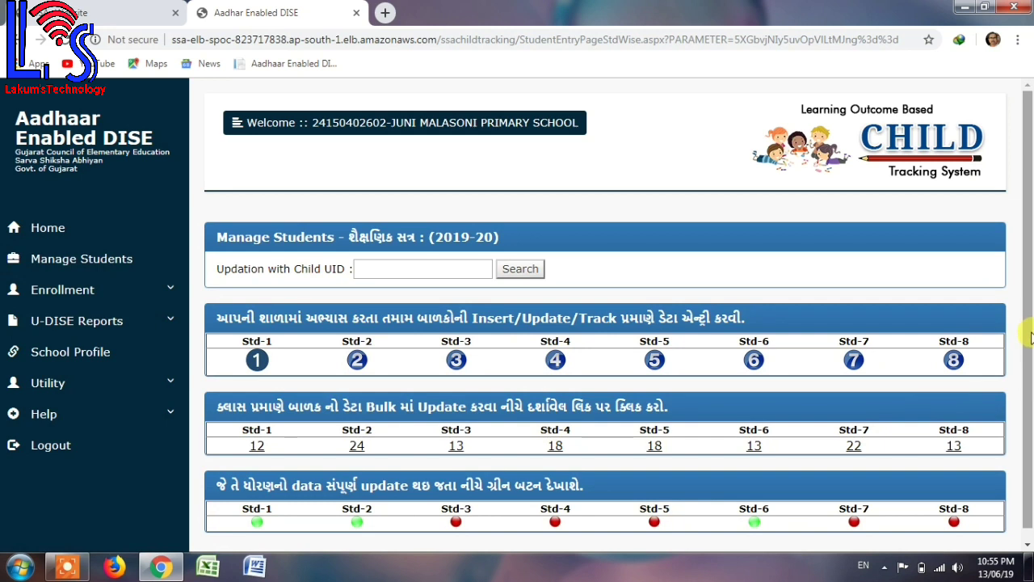
scroll(1028, 340, "down", 1)
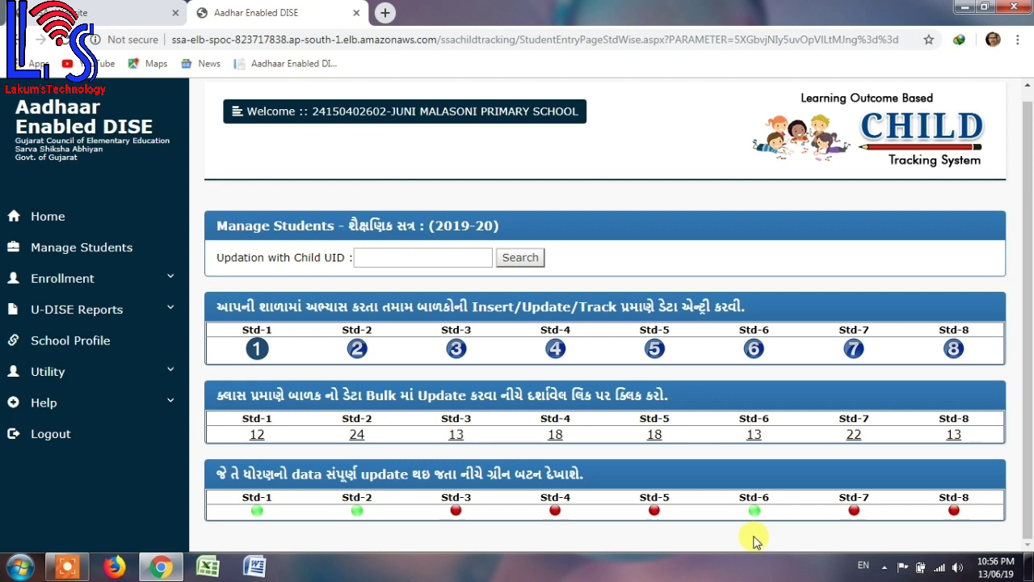
Open the Std-1 entry page and step through the name, father, mother, surname and birth-date fields.
left_click(257, 350)
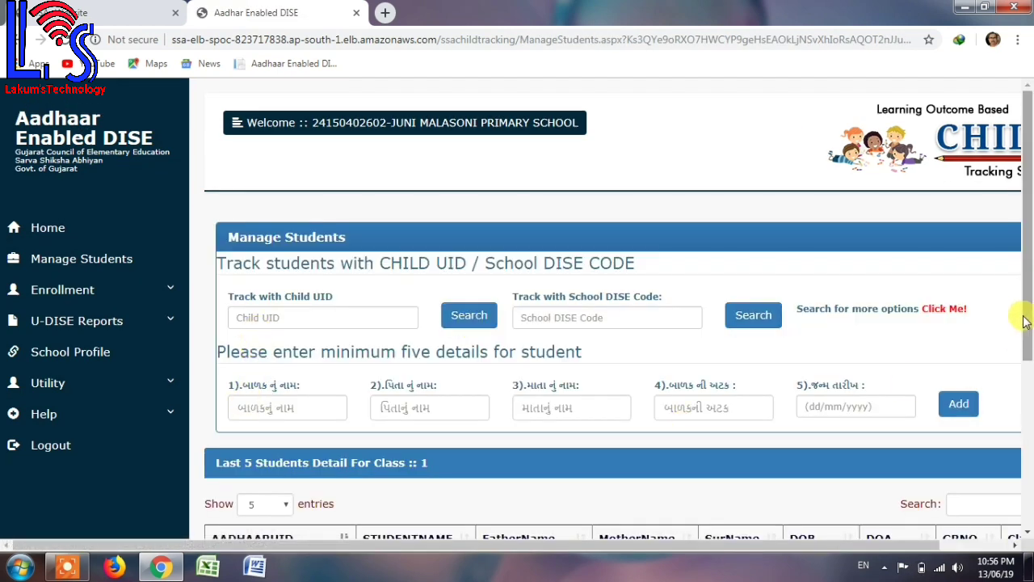
left_click_drag(1028, 319, 1032, 422)
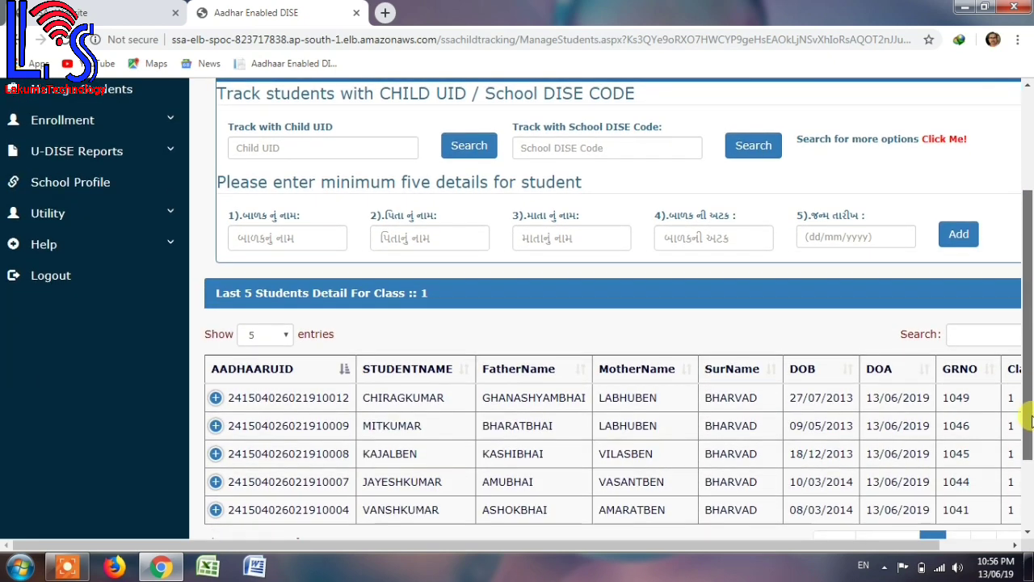
left_click(253, 241)
left_click(401, 239)
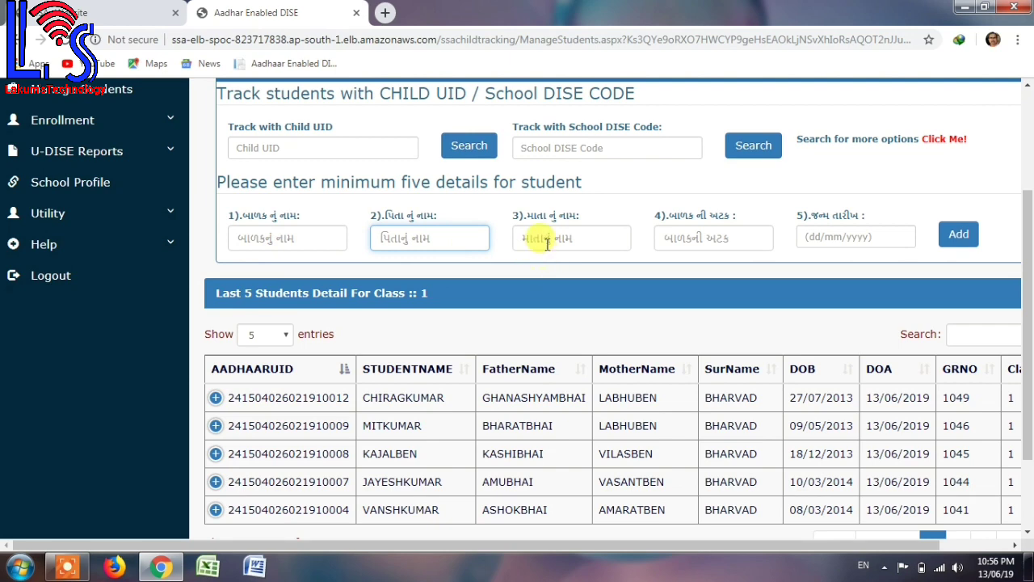
left_click(547, 239)
left_click(665, 238)
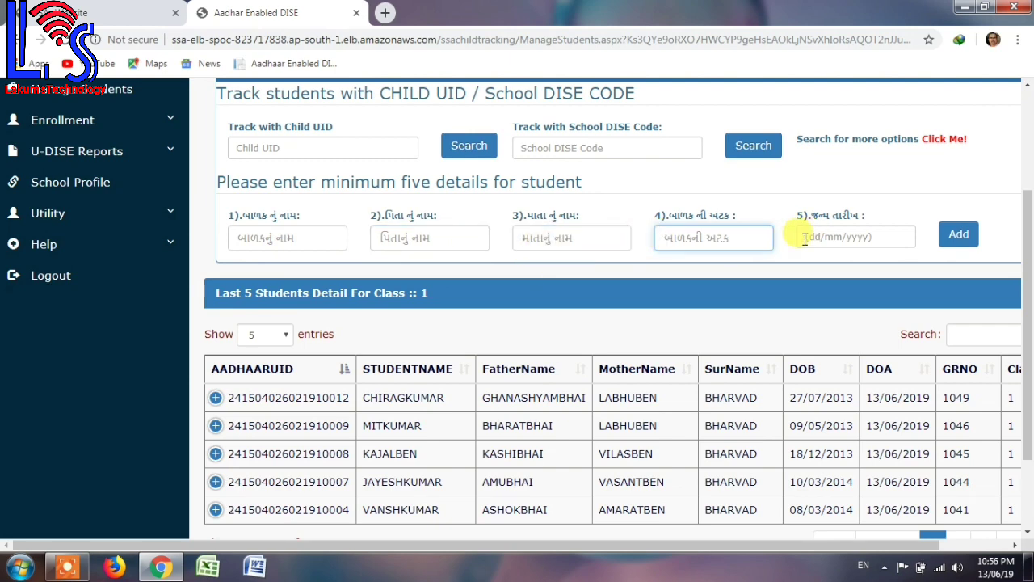
left_click(805, 237)
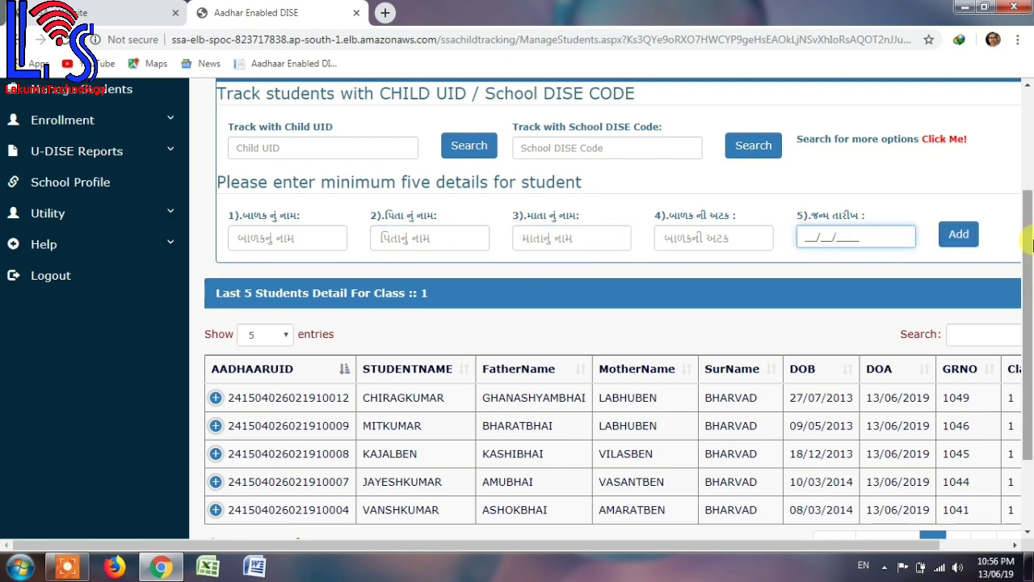
left_click_drag(1028, 247, 1030, 101)
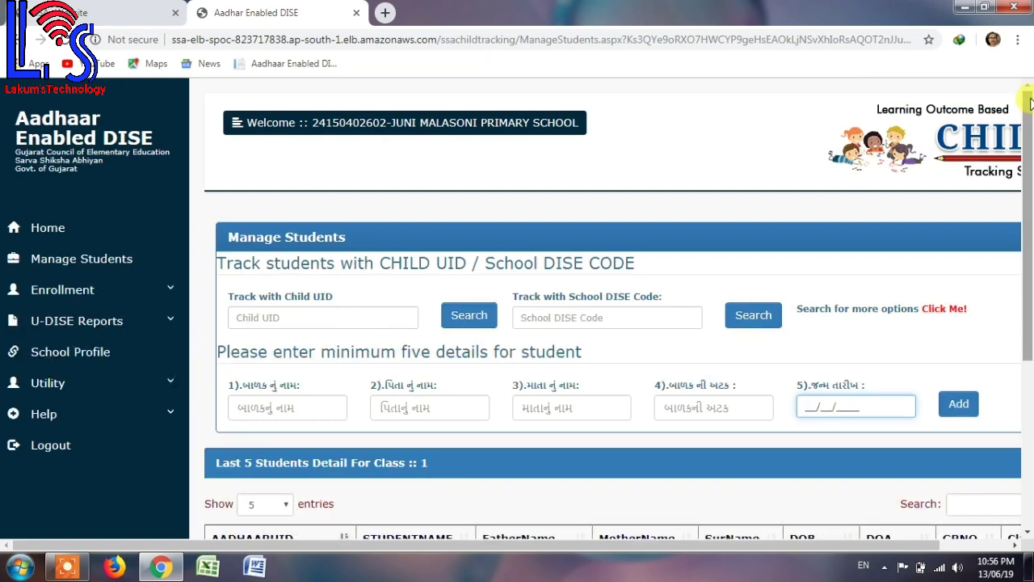
left_click_drag(1028, 120, 1028, 331)
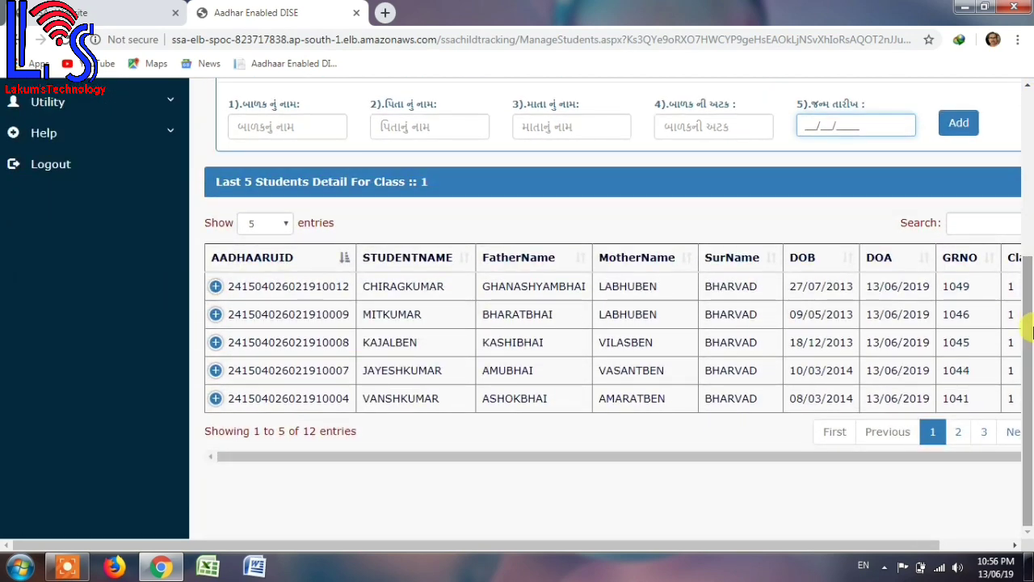